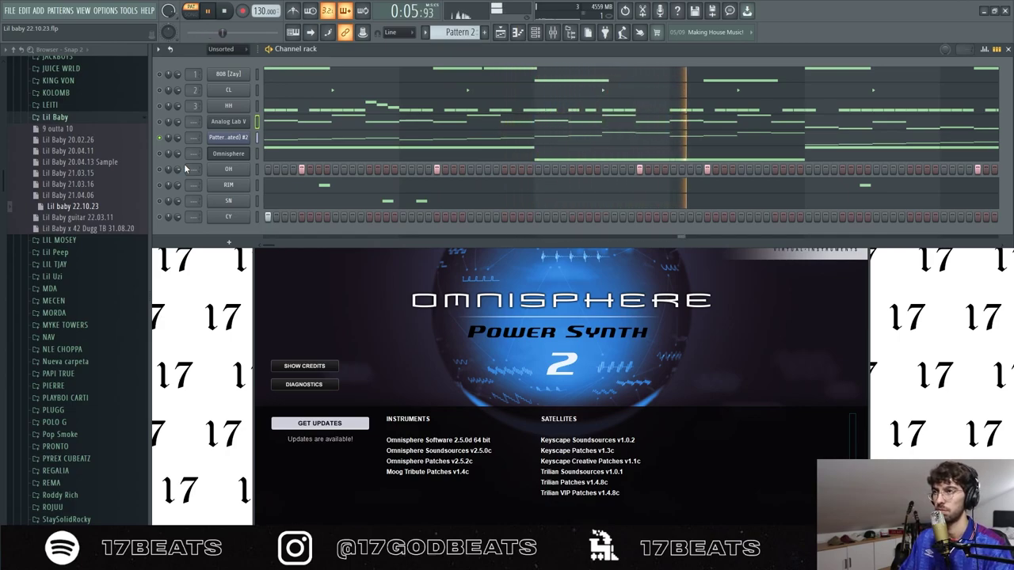
# Unmute the Omnisphere channel and play Pattern 2 to hear it together with the melody sample.
pyautogui.press('space')
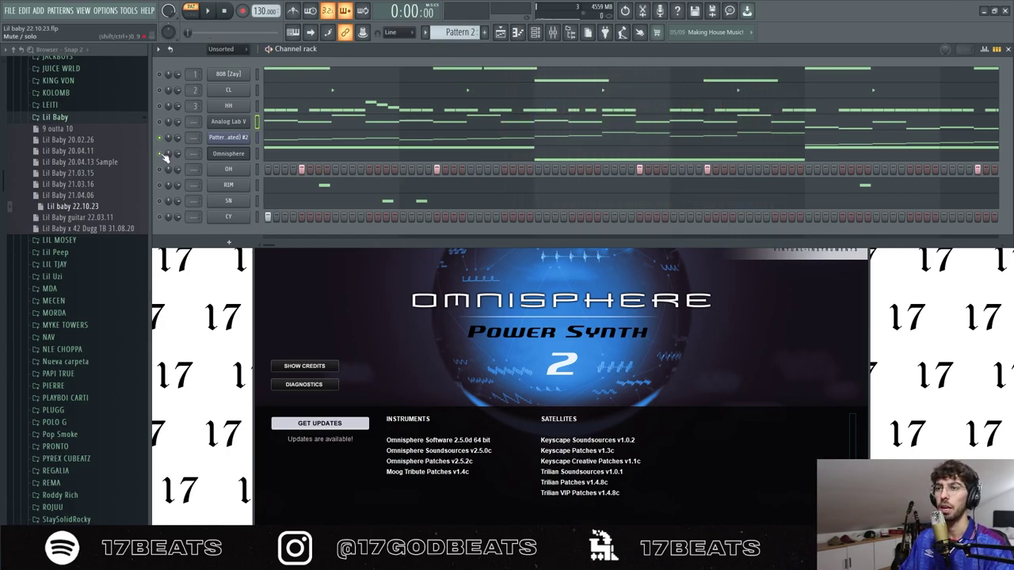
pyautogui.press('space')
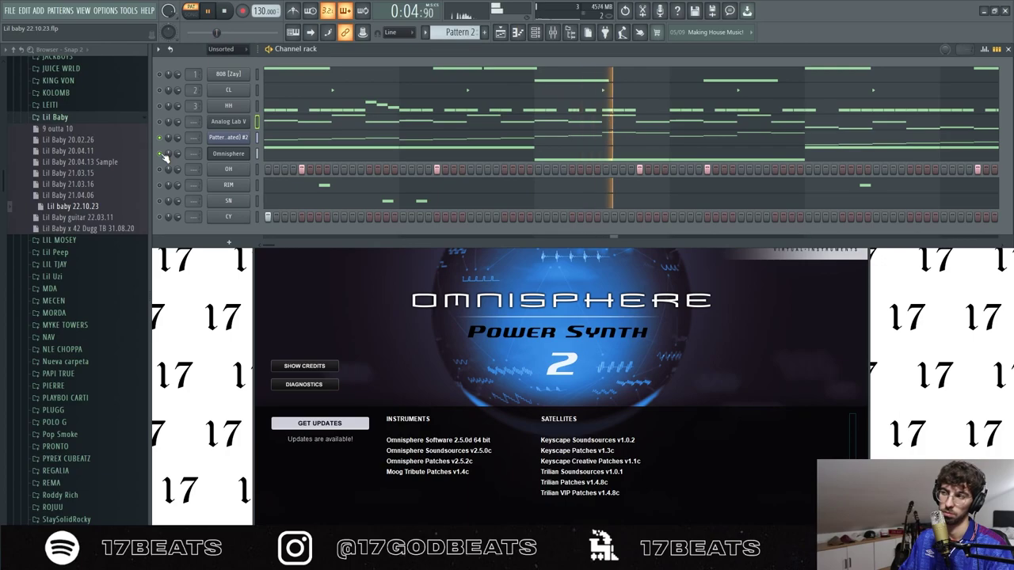
pyautogui.press('space')
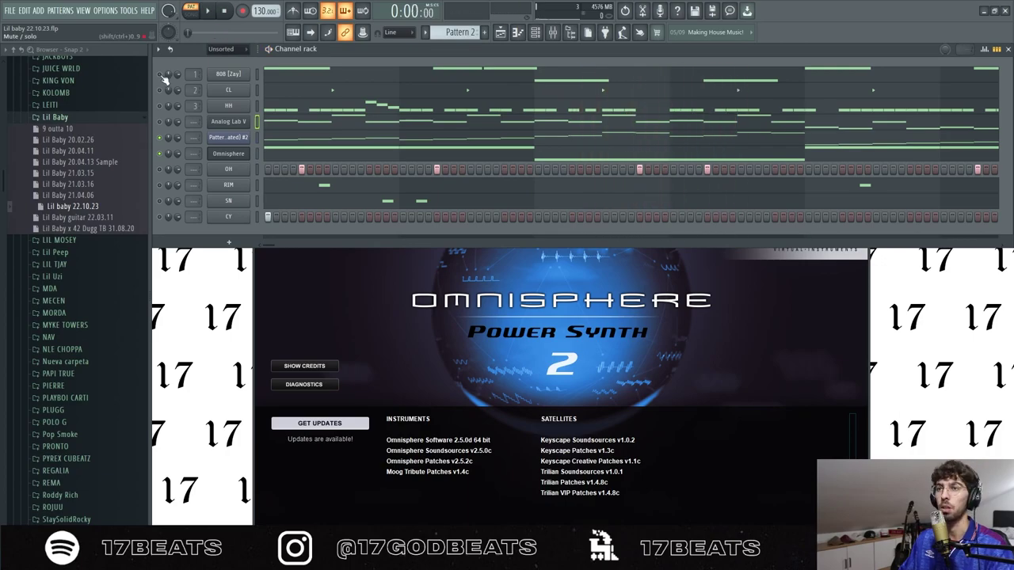
# Unmute the 808 [Zay] channel and play the pattern with its piano roll open.
pyautogui.click(295, 76)
pyautogui.press('space')
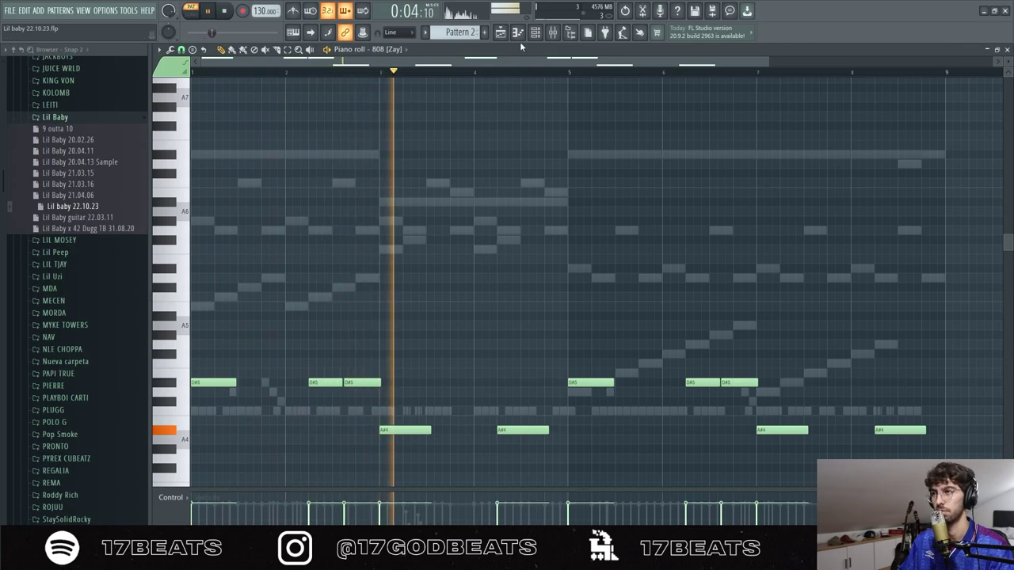
pyautogui.press('space')
# Unmute the CL channel and play the pattern with its clap notes open in the piano roll.
pyautogui.press('F6')
pyautogui.press('space')
pyautogui.click(356, 93)
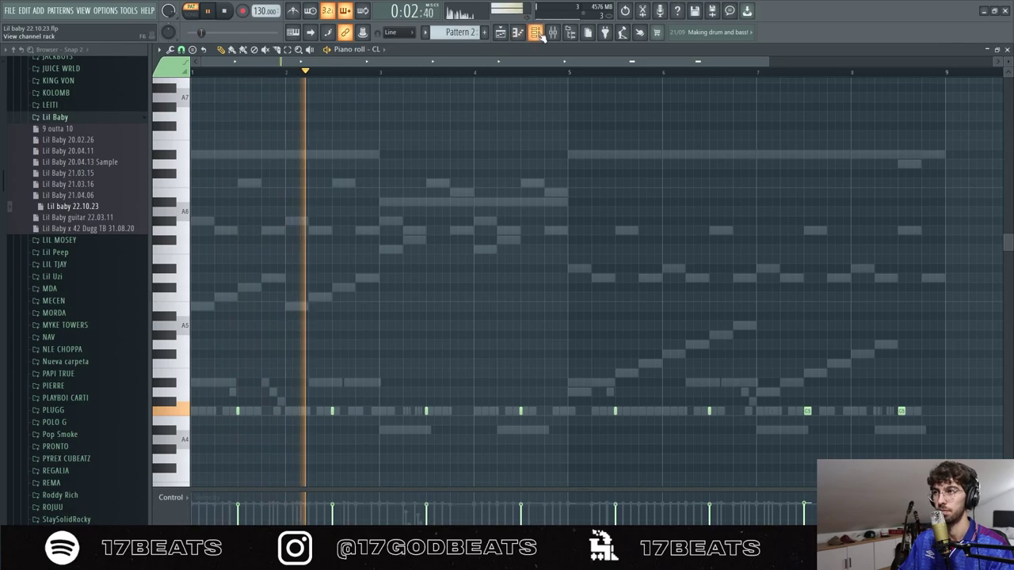
# Unmute the HH channel, play the pattern with the hi-hat notes open, and return to the channel rack.
pyautogui.press('F6')
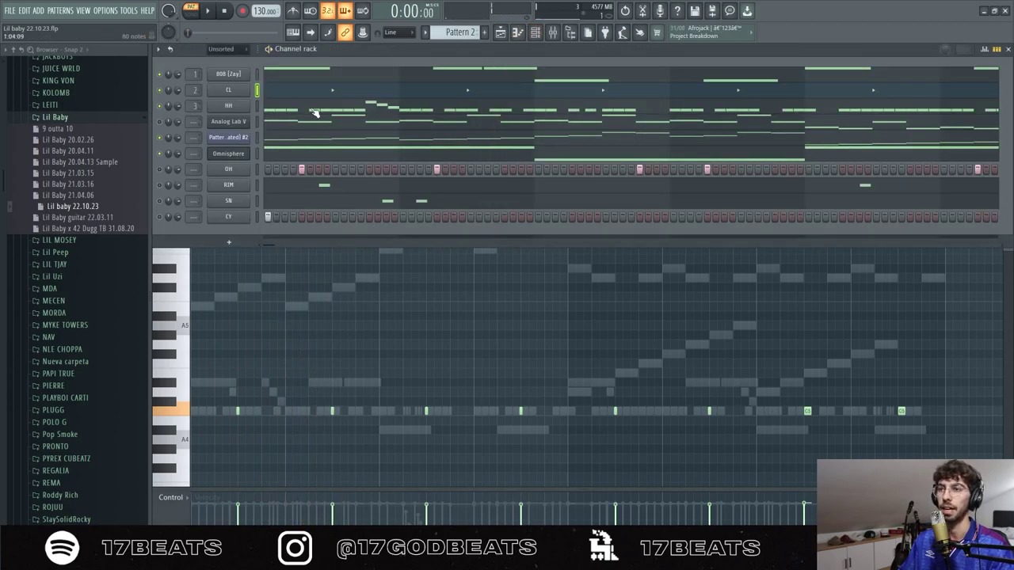
pyautogui.click(336, 109)
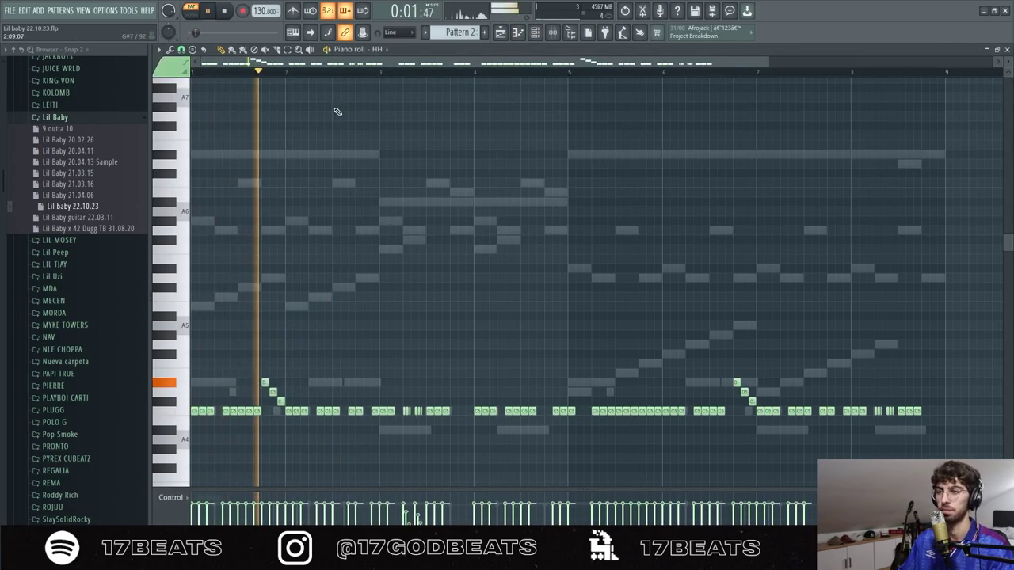
pyautogui.click(544, 37)
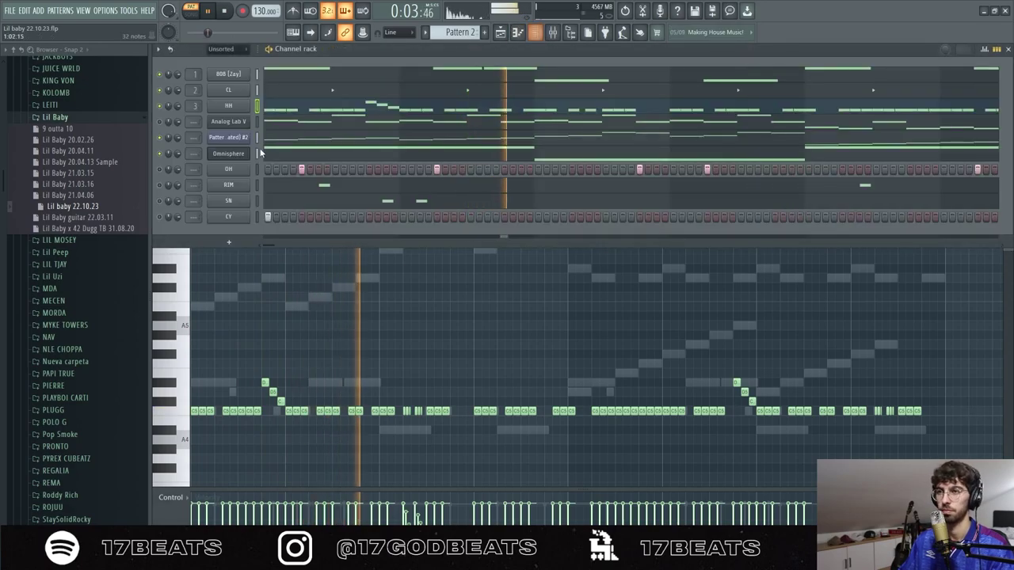
pyautogui.press('space')
# Unmute the OH, RIM, SN and CY channels one after another, playing the pattern after each addition.
pyautogui.press('space')
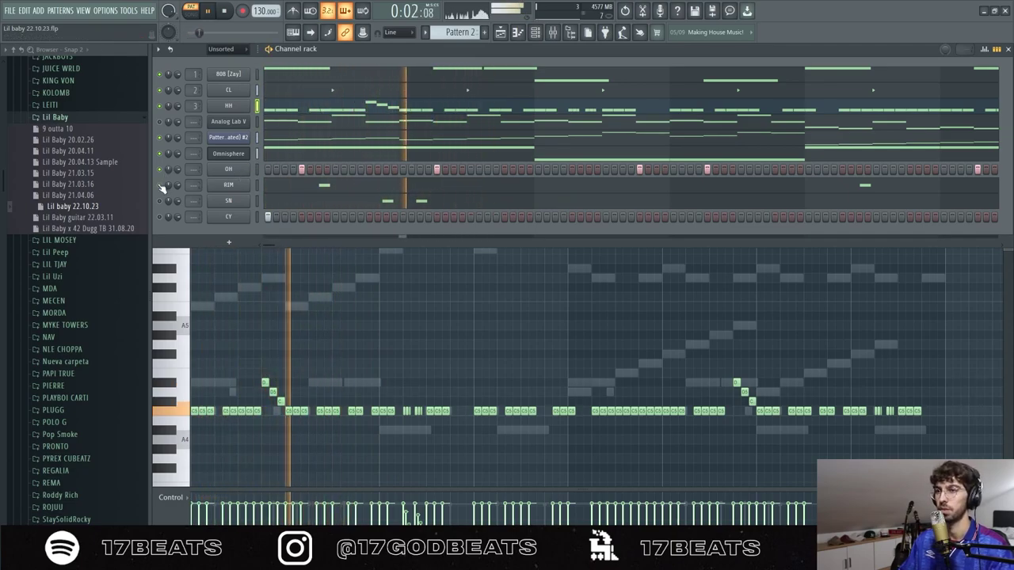
pyautogui.press('space')
pyautogui.press('space')
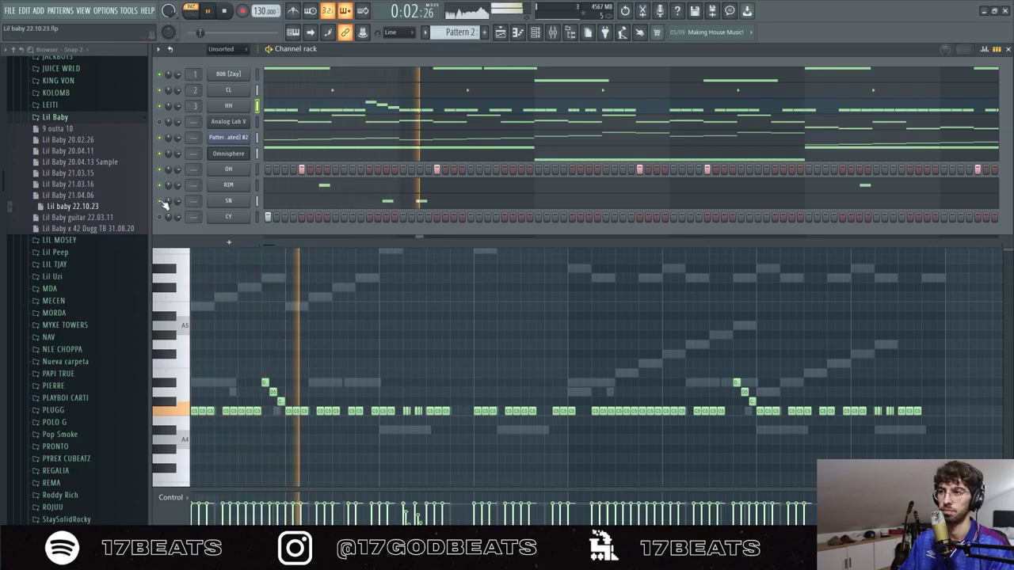
pyautogui.press('space')
pyautogui.press('space')
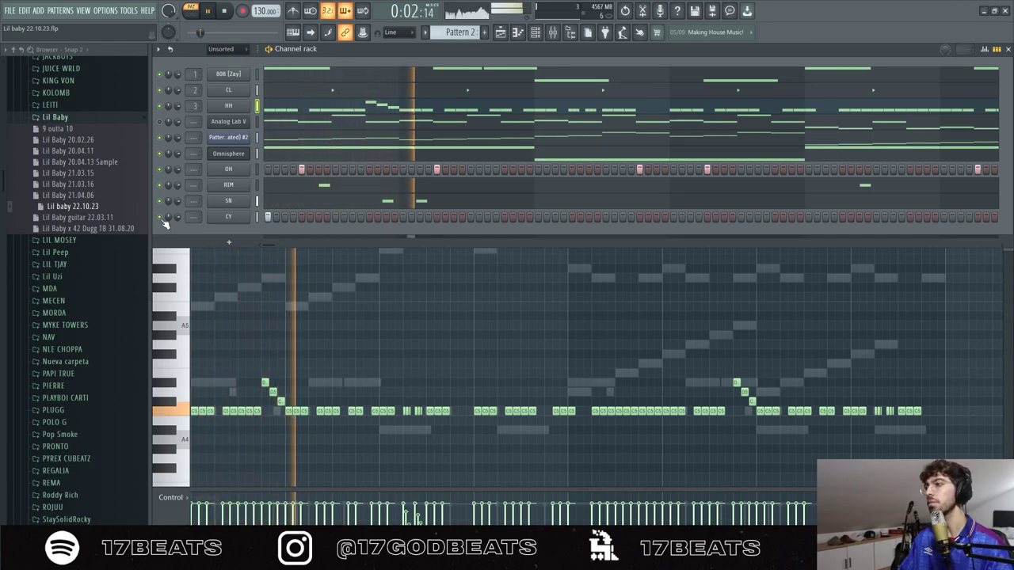
pyautogui.press('space')
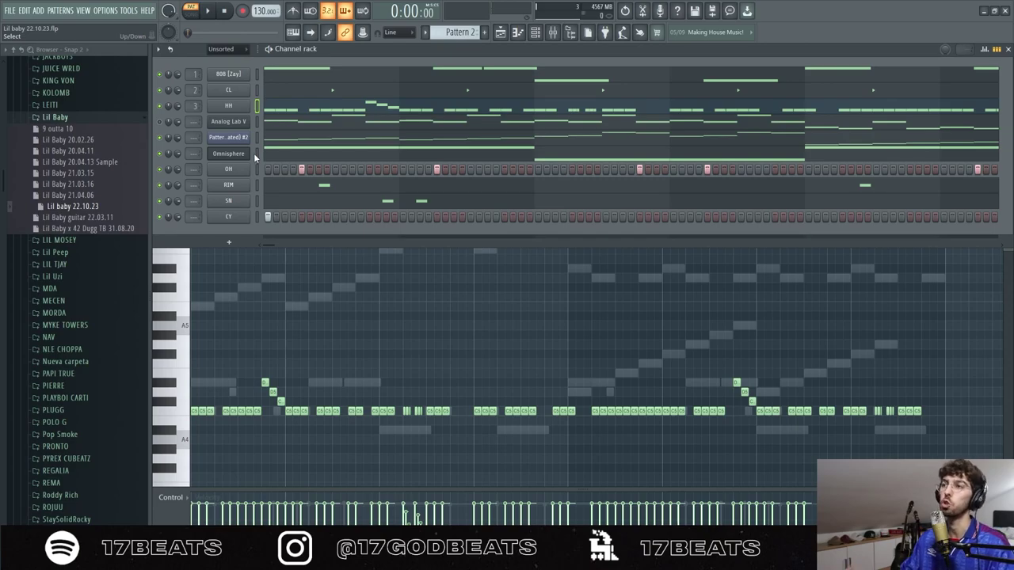
pyautogui.click(535, 32)
pyautogui.click(535, 31)
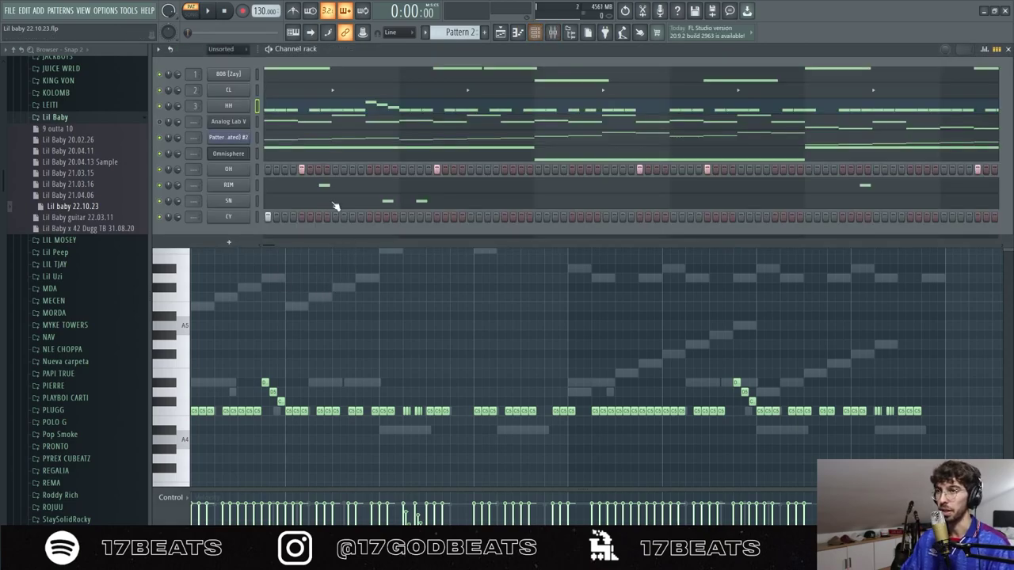
pyautogui.click(553, 33)
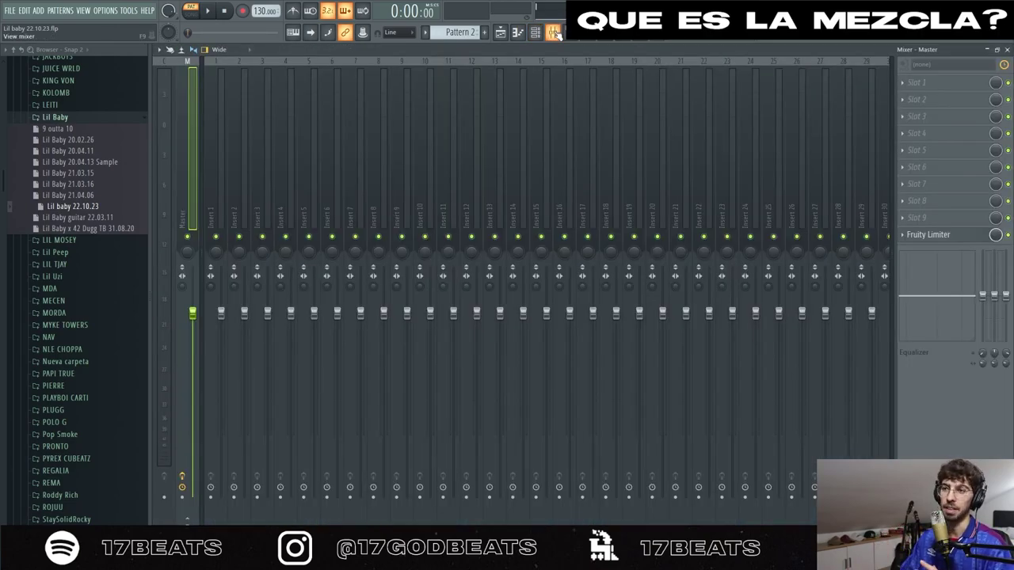
pyautogui.click(555, 33)
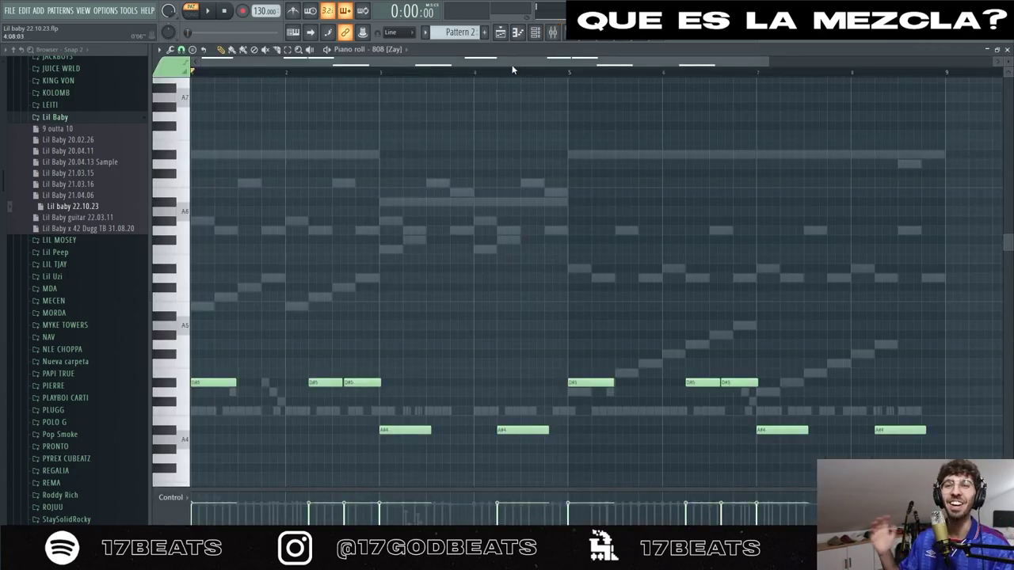
# Delete the muted Analog Lab V channel from the channel rack.
pyautogui.click(534, 32)
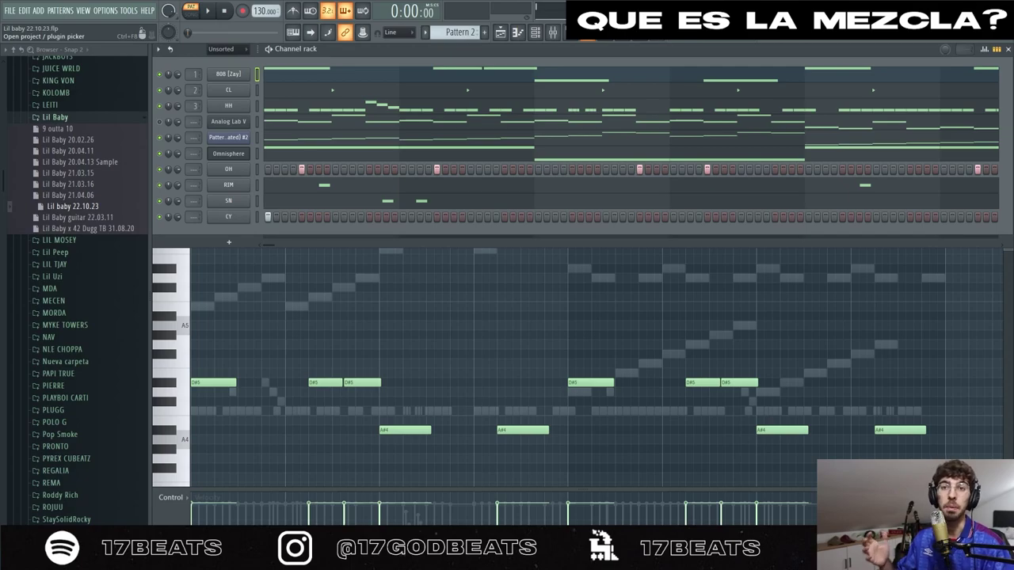
pyautogui.hotkey('alt', 'Delete')
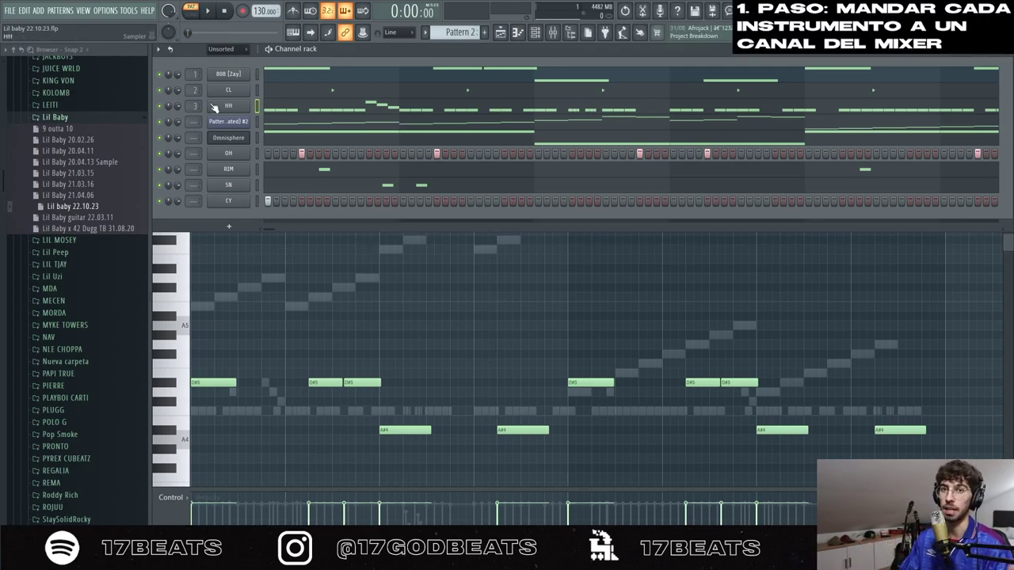
# Examine the Insert 1 and Insert 2 mixer tracks against the track assignments in the channel rack.
pyautogui.click(552, 32)
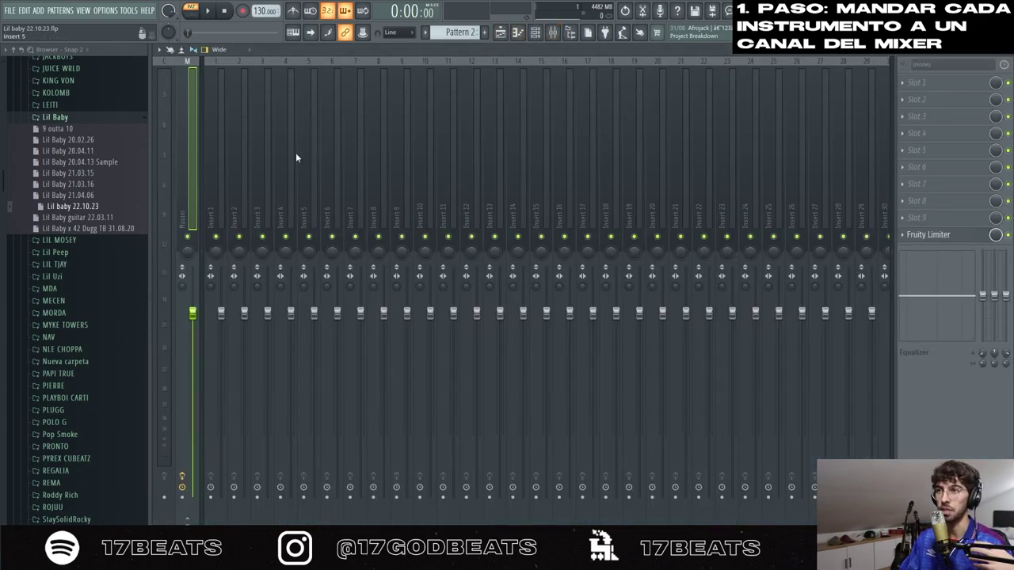
pyautogui.click(500, 32)
pyautogui.click(535, 31)
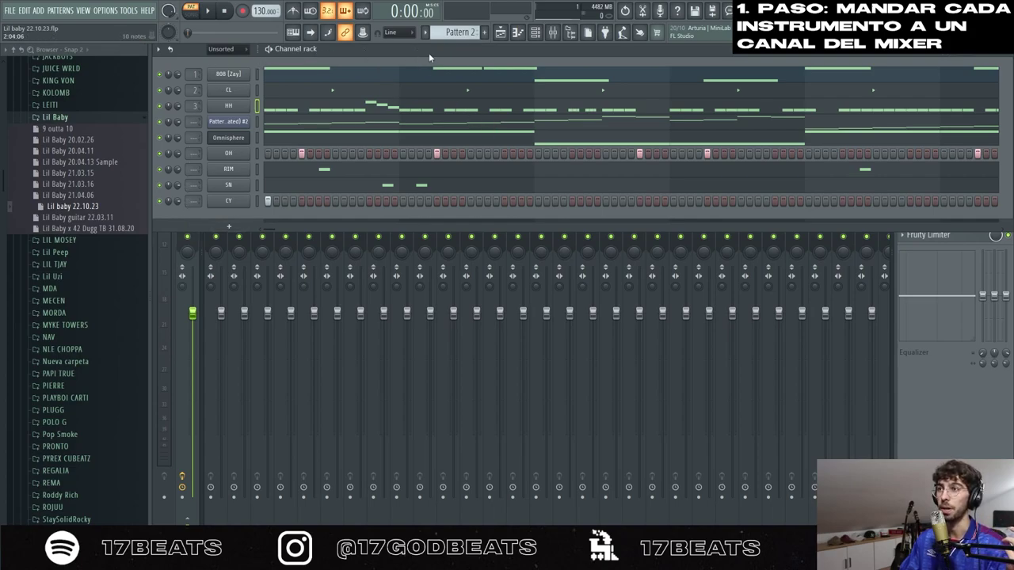
pyautogui.press('F6')
pyautogui.click(221, 191)
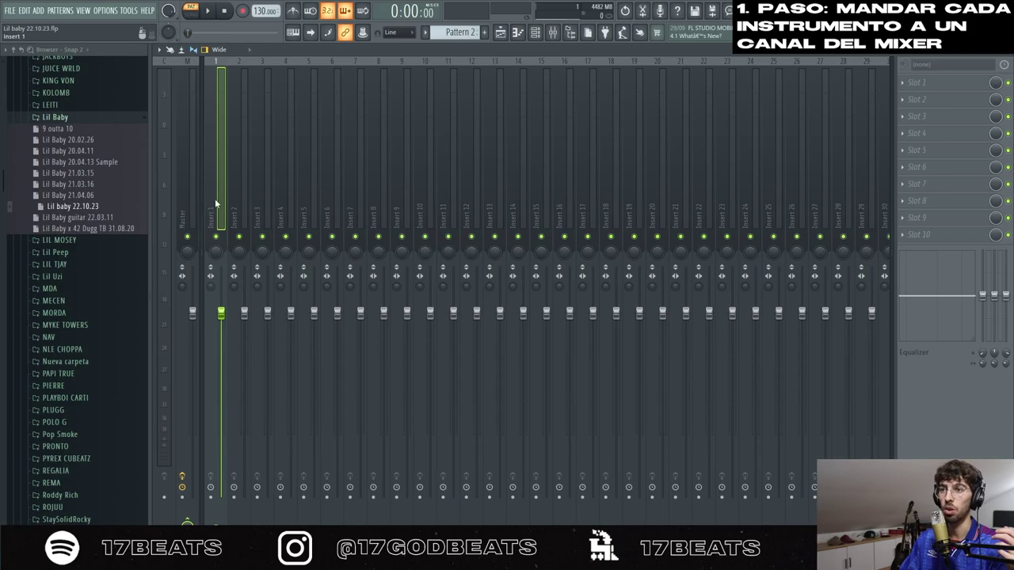
pyautogui.click(534, 31)
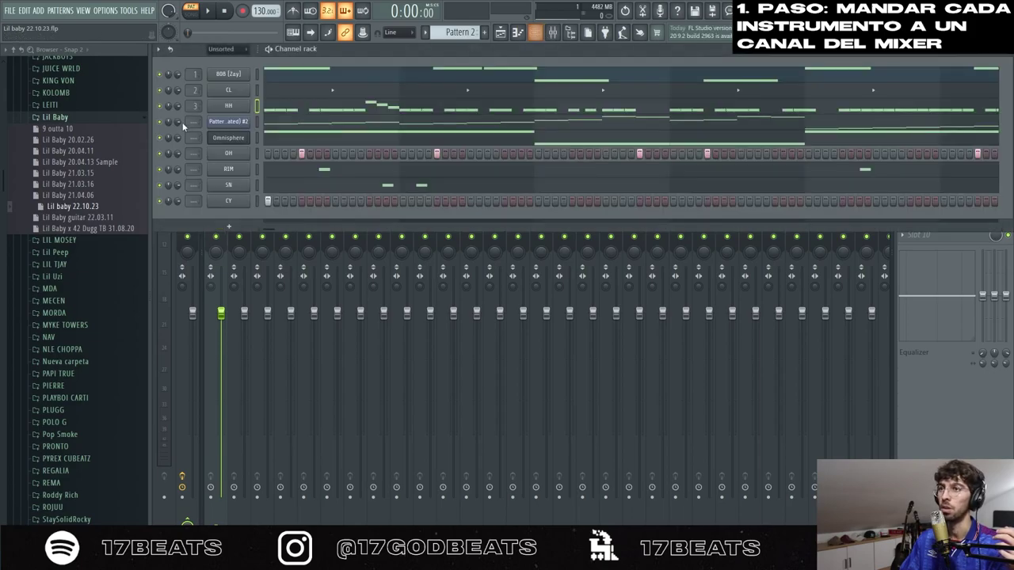
pyautogui.click(537, 40)
pyautogui.click(237, 177)
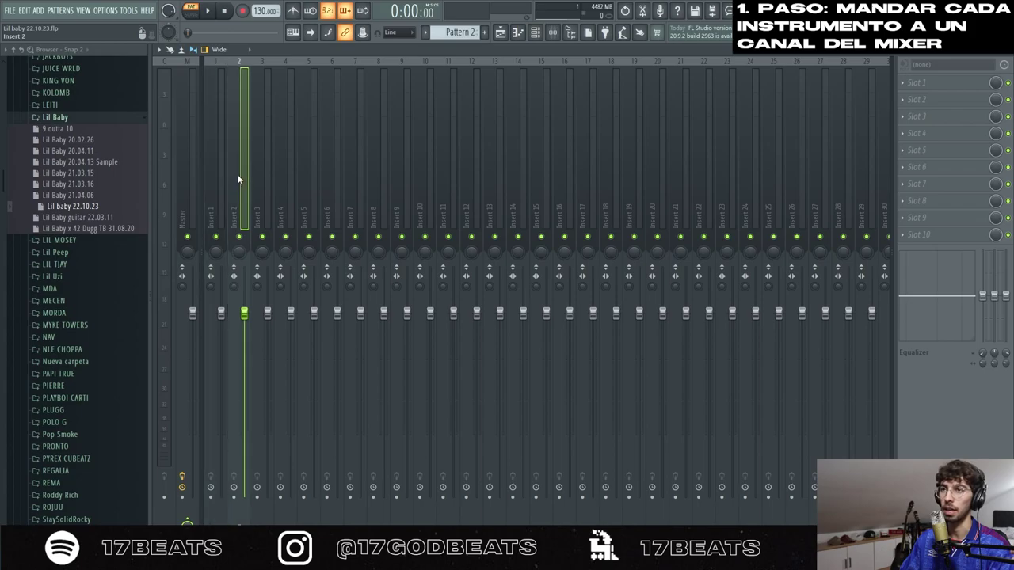
pyautogui.click(536, 40)
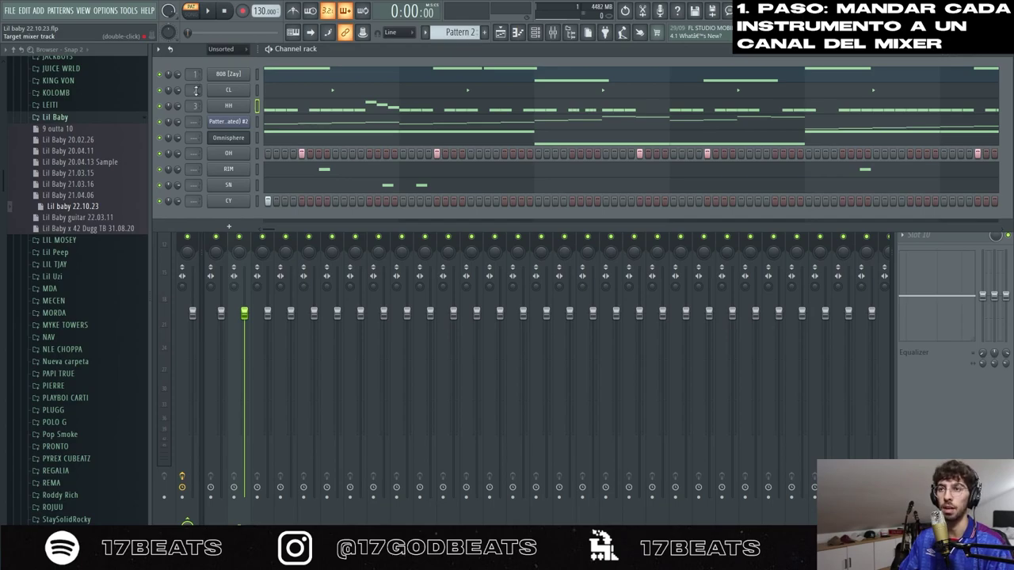
# Assign the OH, RIM, SN and CY channels to mixer tracks 4, 5, 6 and 7.
pyautogui.scroll(5, 194, 153)
pyautogui.scroll(-1, 194, 153)
pyautogui.scroll(5, 194, 168)
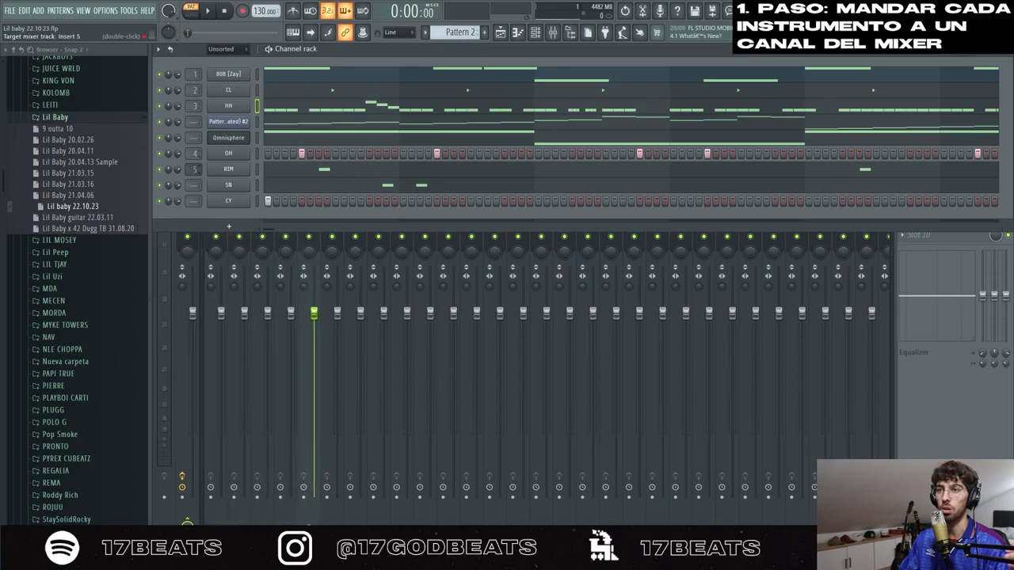
pyautogui.scroll(6, 194, 184)
pyautogui.scroll(6, 194, 200)
pyautogui.scroll(1, 194, 201)
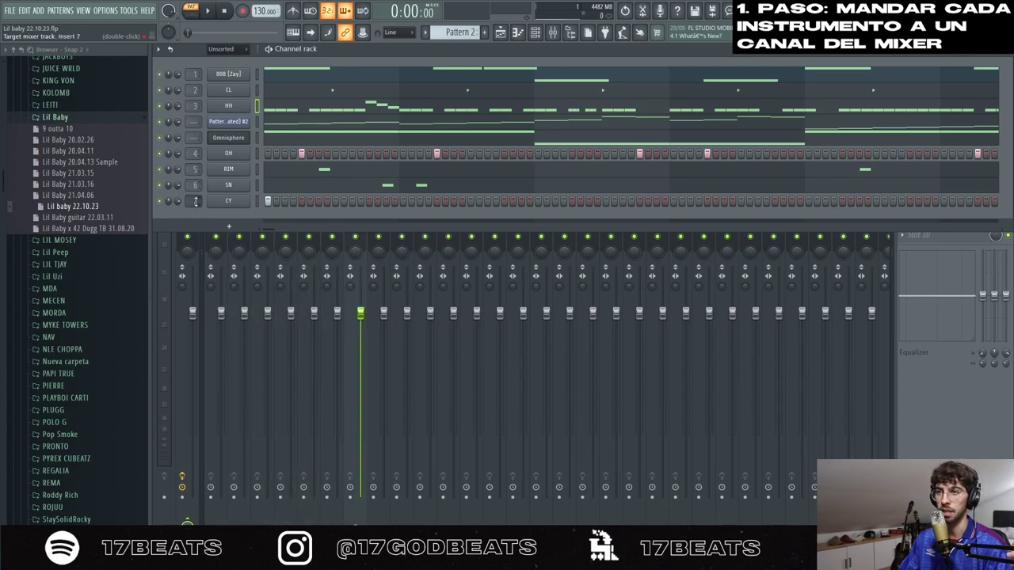
# Assign the consolidated melody channel to mixer track 9 and Omnisphere to mixer track 10.
pyautogui.scroll(9, 194, 121)
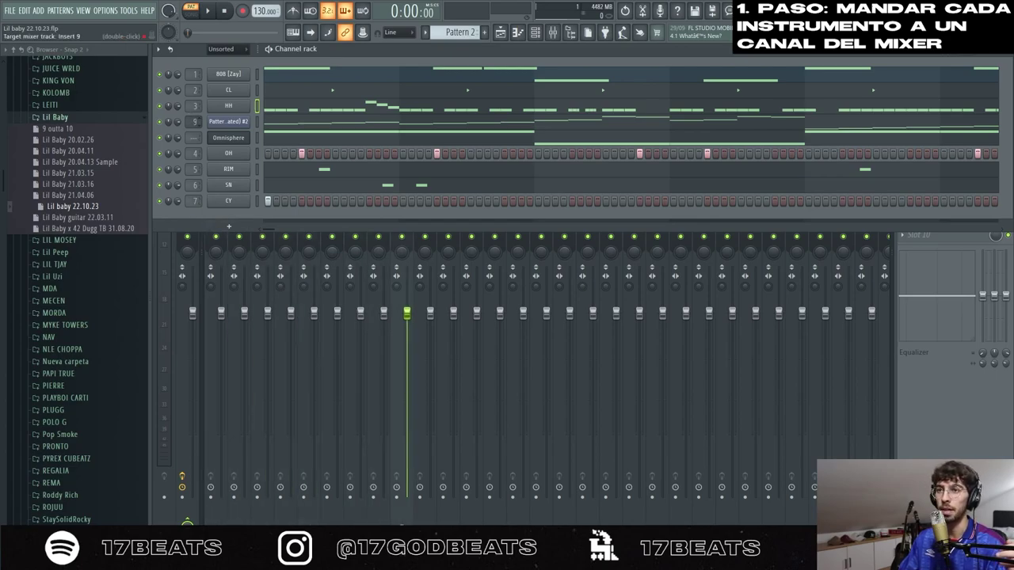
pyautogui.scroll(9, 194, 137)
pyautogui.scroll(1, 194, 137)
# Select all channels in the rack and link them to the mixer so their tracks take the channel names.
pyautogui.click(258, 75)
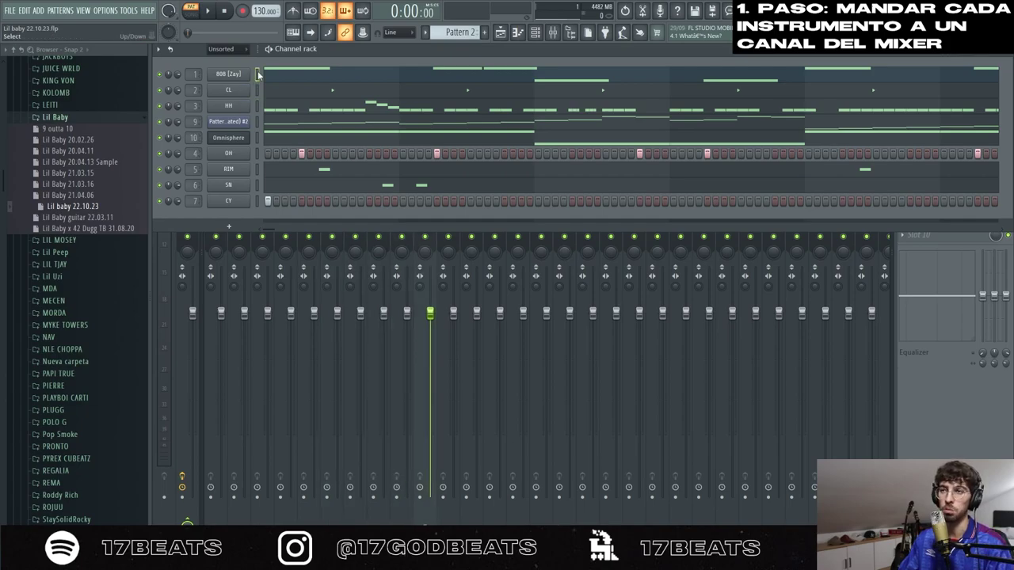
pyautogui.hotkey('ctrl', 'a')
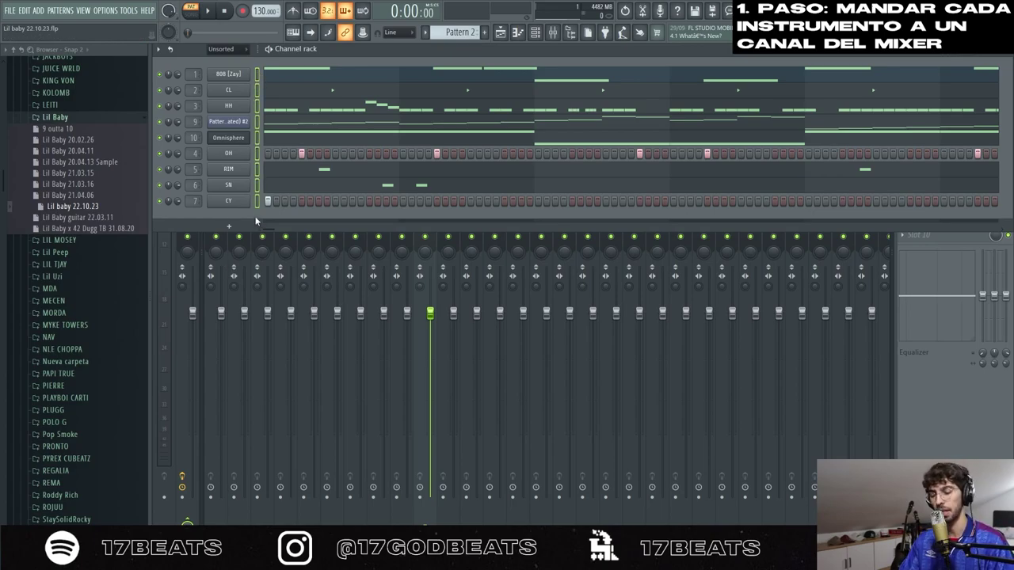
pyautogui.hotkey('ctrl', 'l')
# Go through the named mixer tracks from 808 [Zay] to Omnisphere and back to check the routing.
pyautogui.click(212, 215)
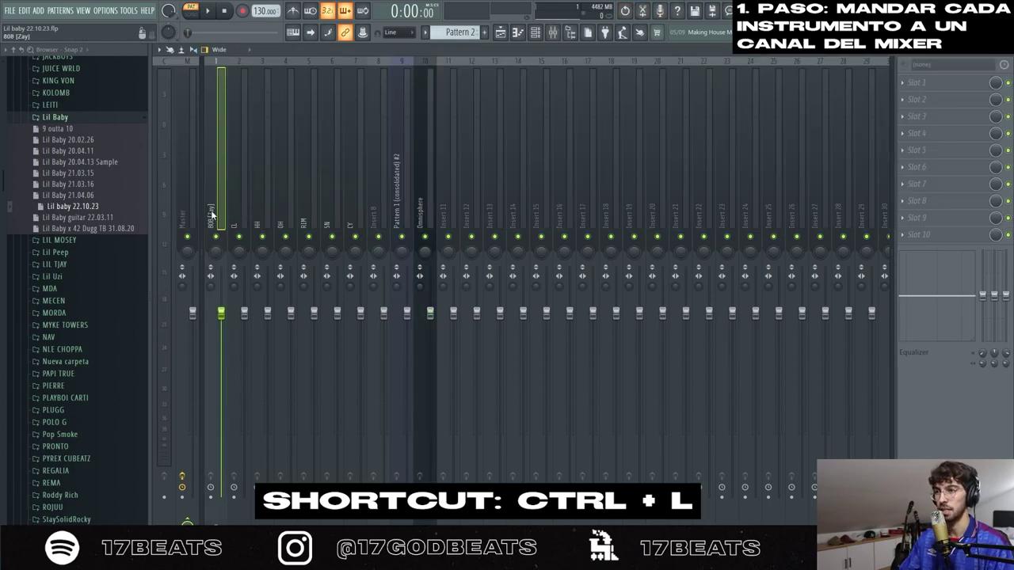
pyautogui.press('Right')
pyautogui.press('Right')
pyautogui.press('Right')
pyautogui.press('Right')
pyautogui.press('Right')
pyautogui.press('Right')
pyautogui.press('Right')
pyautogui.press('Right')
pyautogui.press('Right')
pyautogui.press('Left')
pyautogui.press('Left')
pyautogui.press('Left')
pyautogui.press('Left')
pyautogui.press('Left')
pyautogui.press('Left')
pyautogui.press('Left')
pyautogui.press('Left')
pyautogui.press('Left')
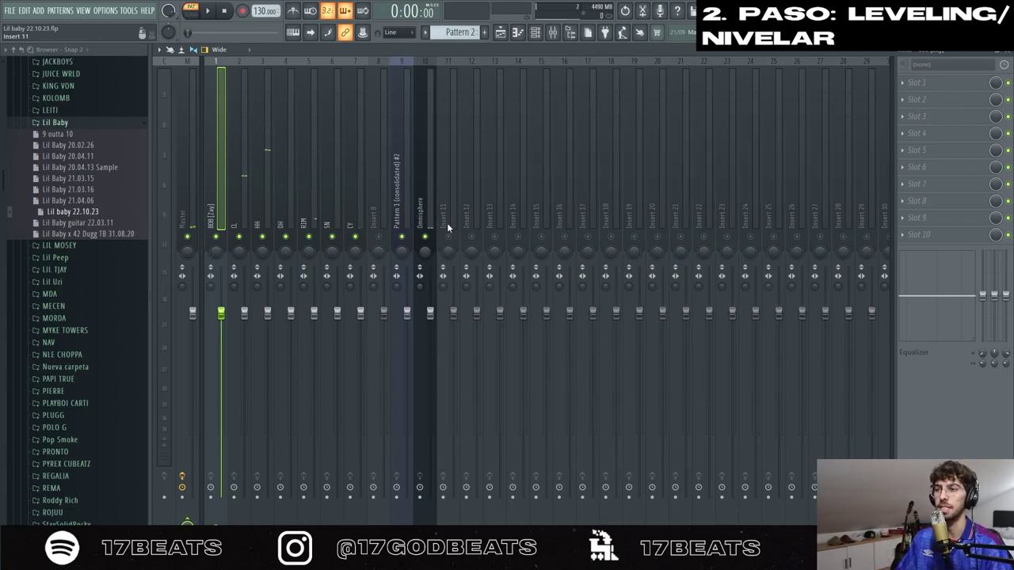
# Audition the full mix, then solo the consolidated melody on mixer track 9 and raise its volume fader slightly during playback.
pyautogui.press('space')
pyautogui.press('space')
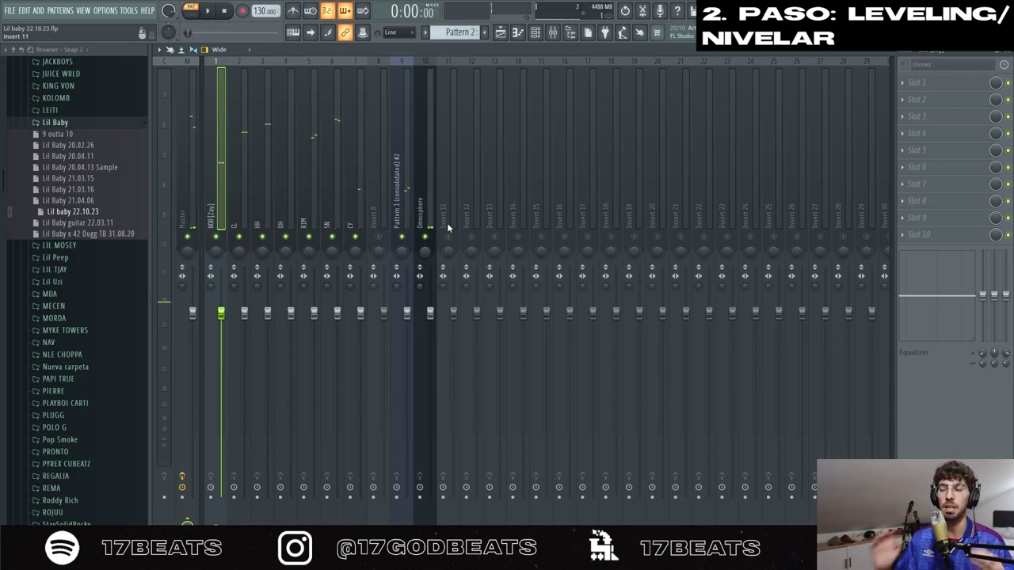
pyautogui.click(404, 198)
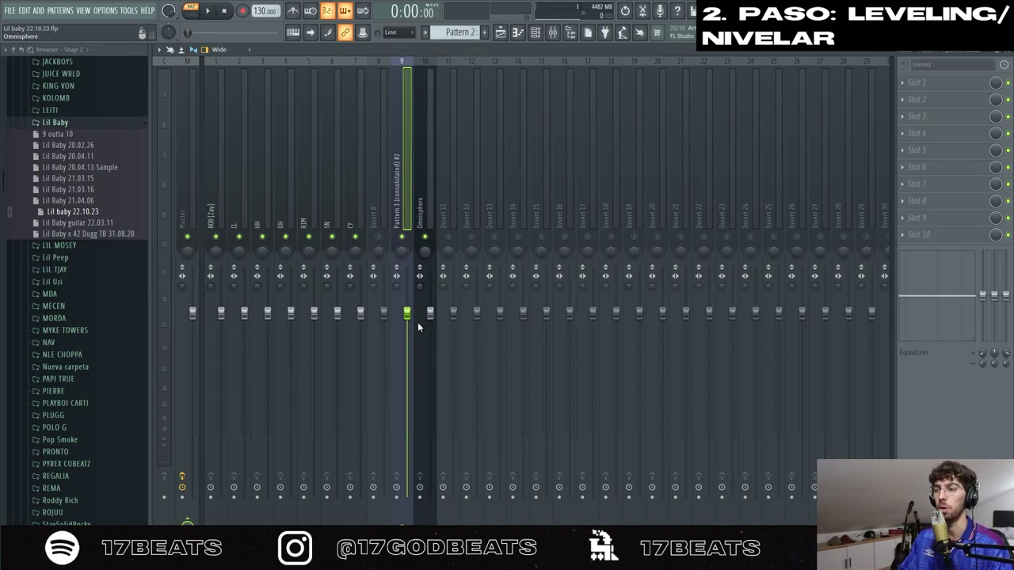
pyautogui.rightClick(408, 242)
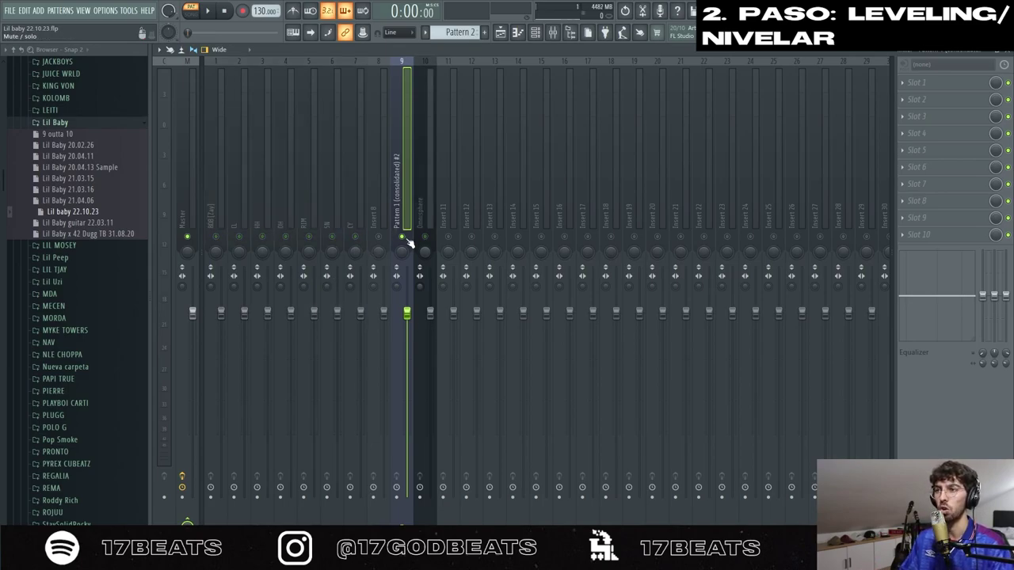
pyautogui.press('space')
pyautogui.moveTo(406, 313); pyautogui.dragTo(406, 302)
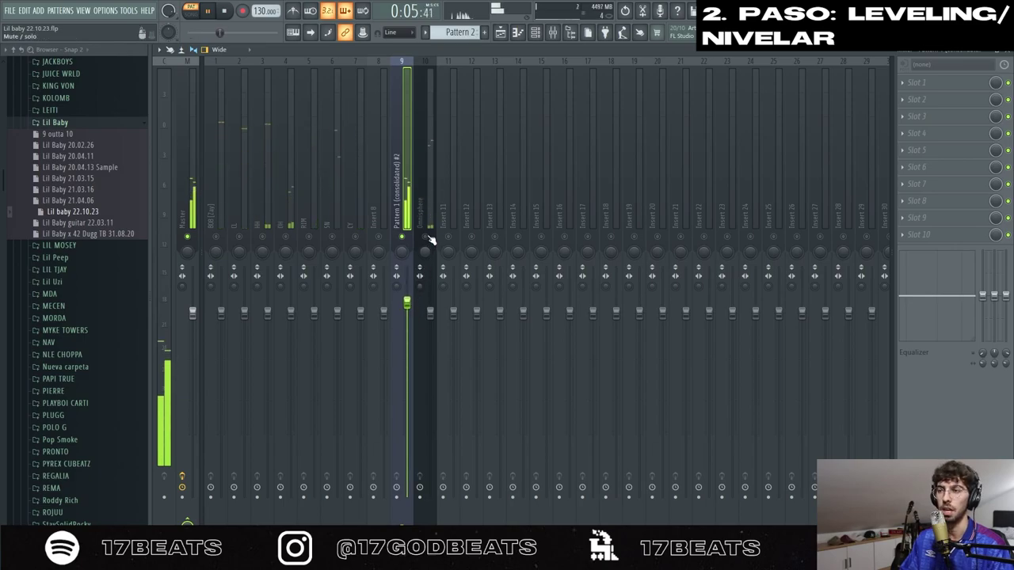
pyautogui.press('space')
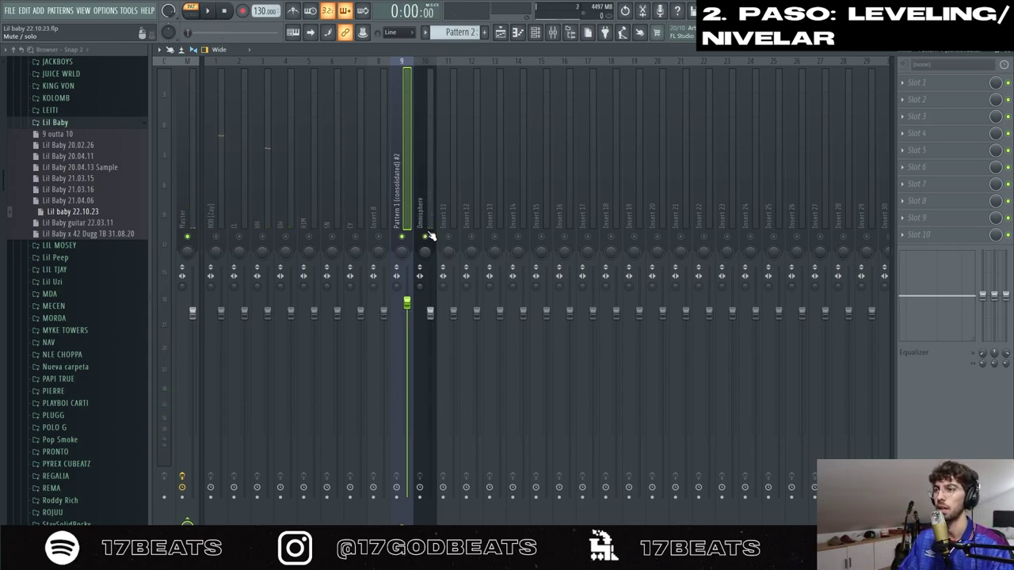
# Play the melody together with Omnisphere and lower the Omnisphere fader on mixer track 10 until it sits far beneath the melody.
pyautogui.press('space')
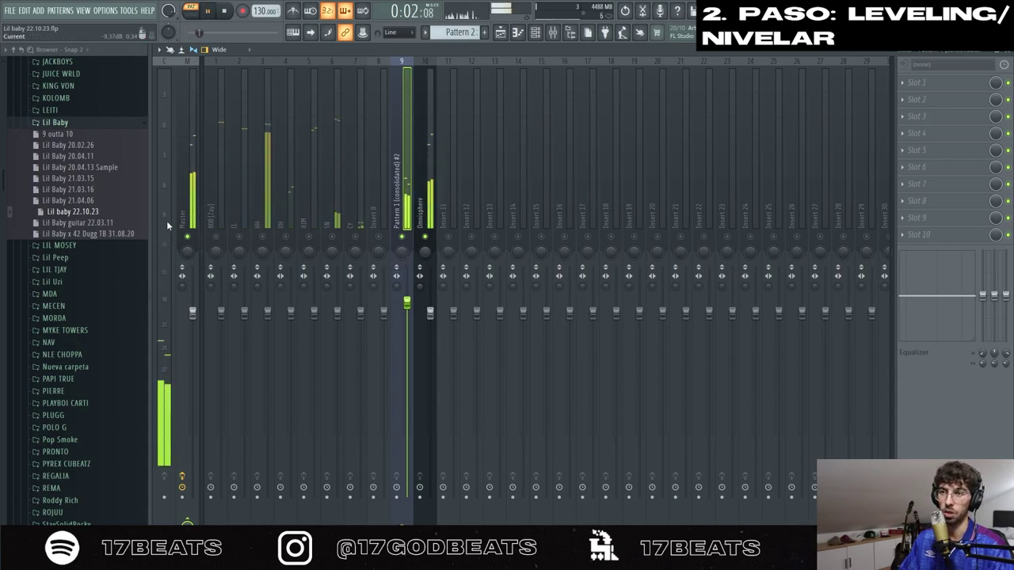
pyautogui.press('space')
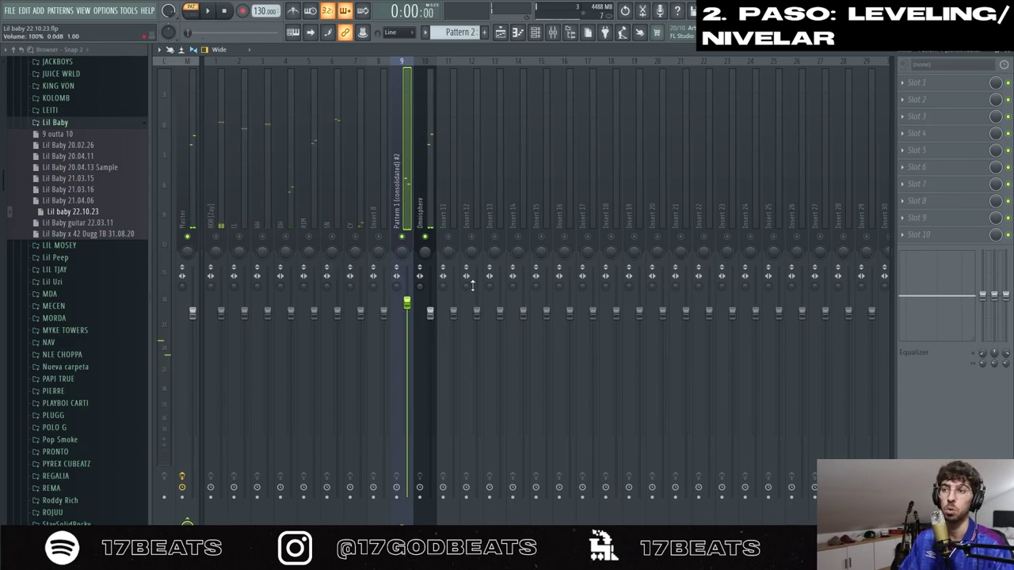
pyautogui.press('space')
pyautogui.click(428, 206)
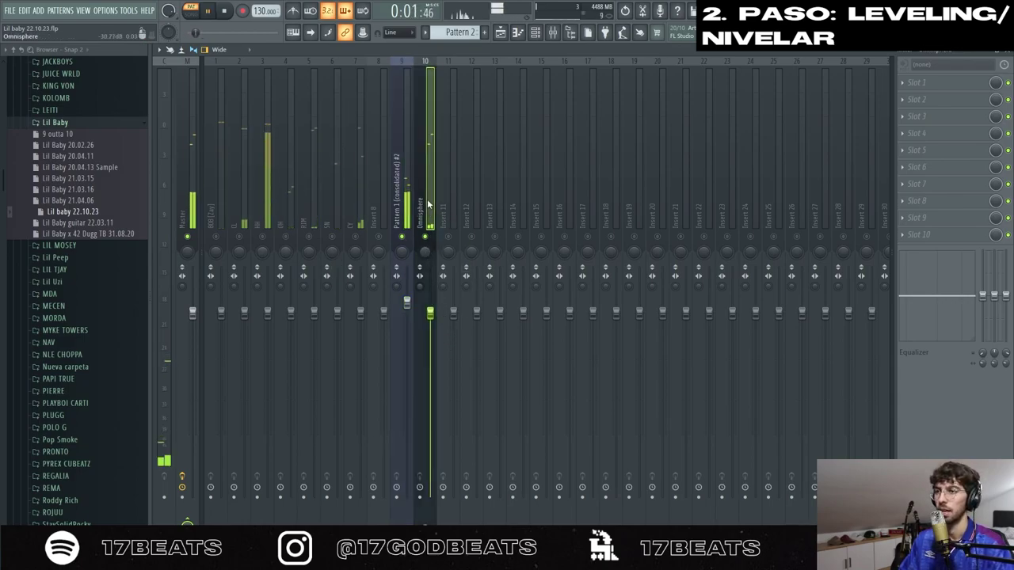
pyautogui.press('space')
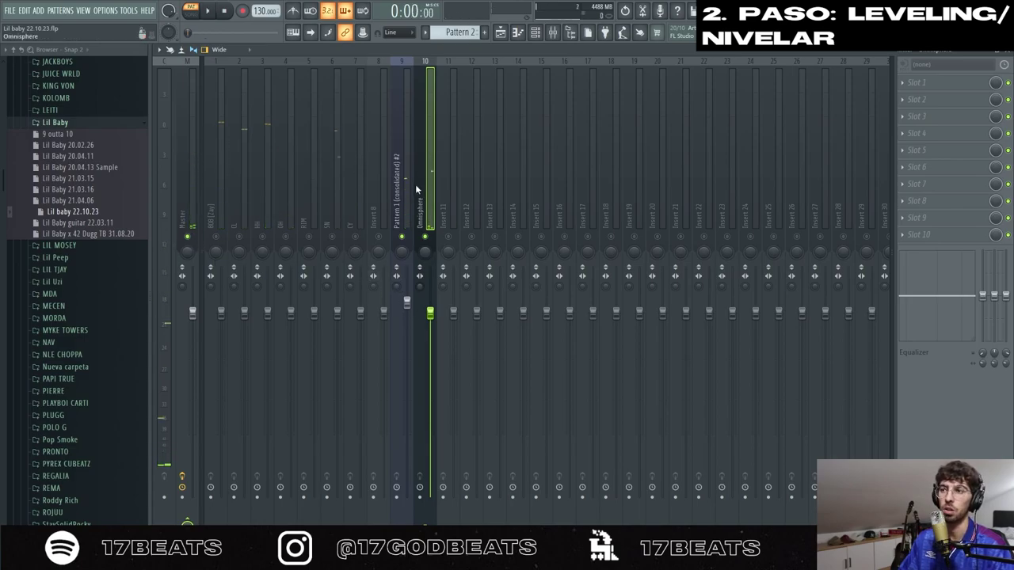
pyautogui.moveTo(430, 314); pyautogui.dragTo(430, 332)
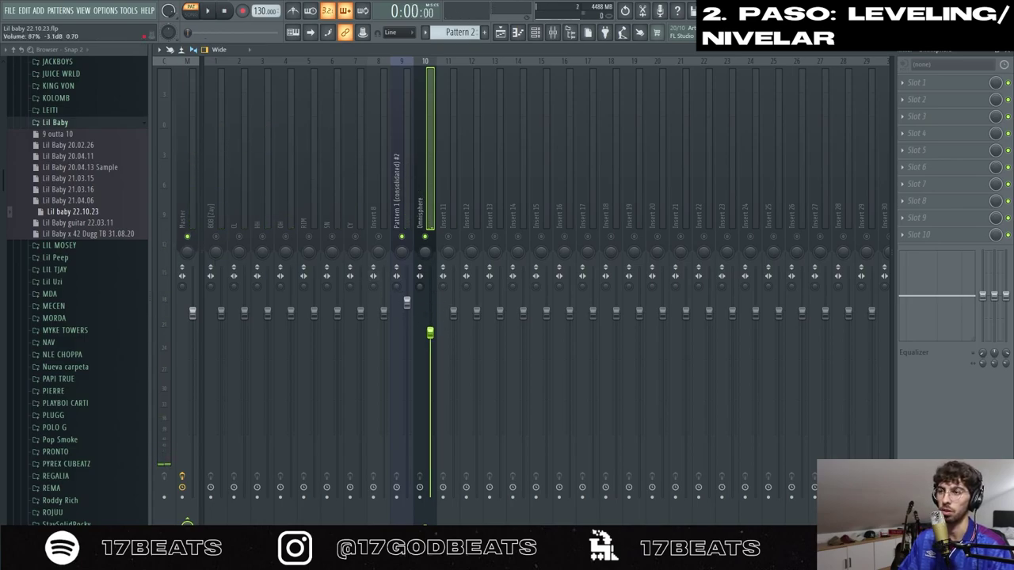
pyautogui.press('space')
pyautogui.moveTo(430, 376); pyautogui.dragTo(430, 402)
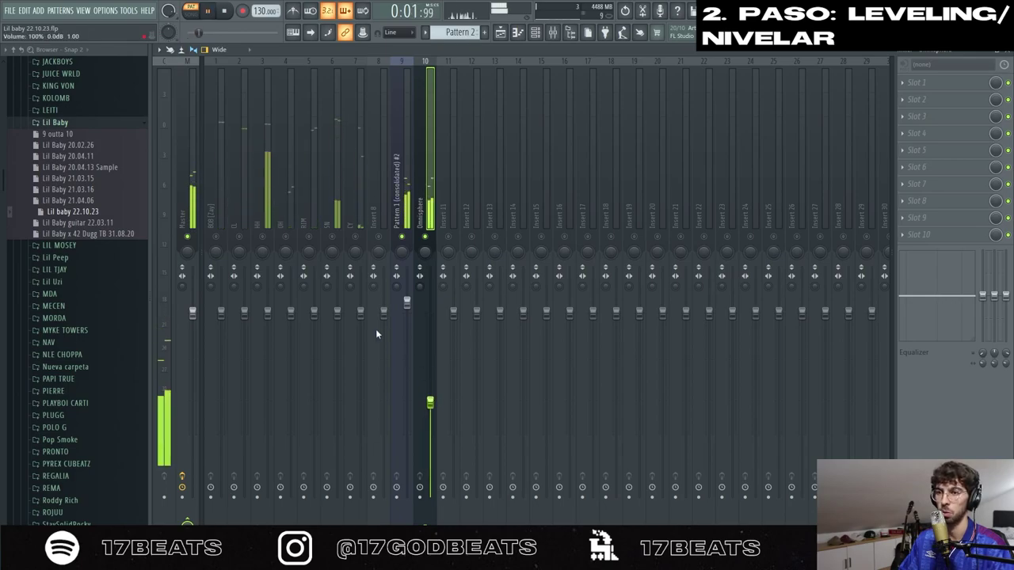
pyautogui.moveTo(430, 404); pyautogui.dragTo(430, 421)
pyautogui.press('space')
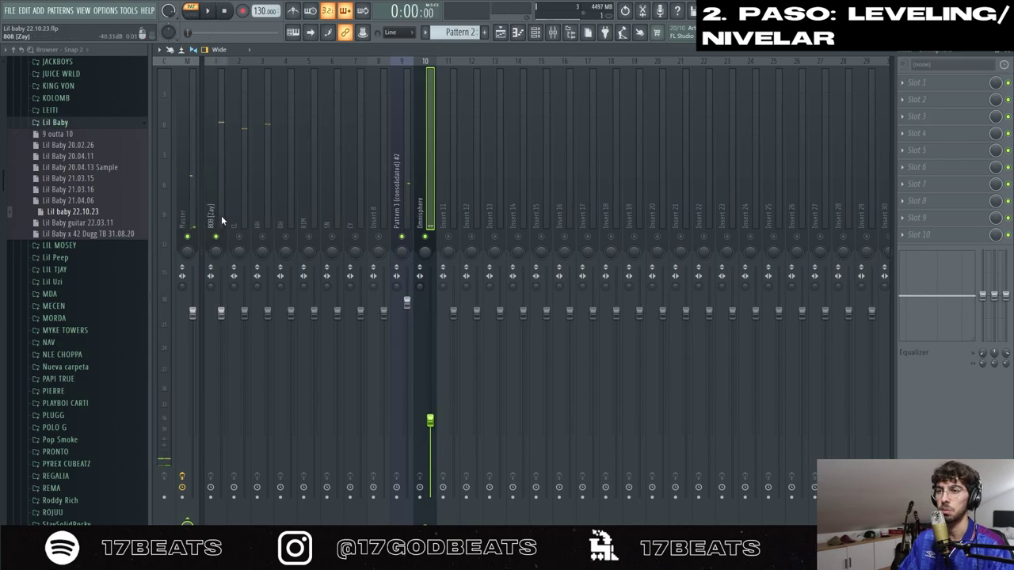
# During playback, lower the 808 [Zay] fader slightly, unmute the CL track and bring its fader to about -4.7 dB.
pyautogui.press('space')
pyautogui.moveTo(221, 313); pyautogui.dragTo(225, 328)
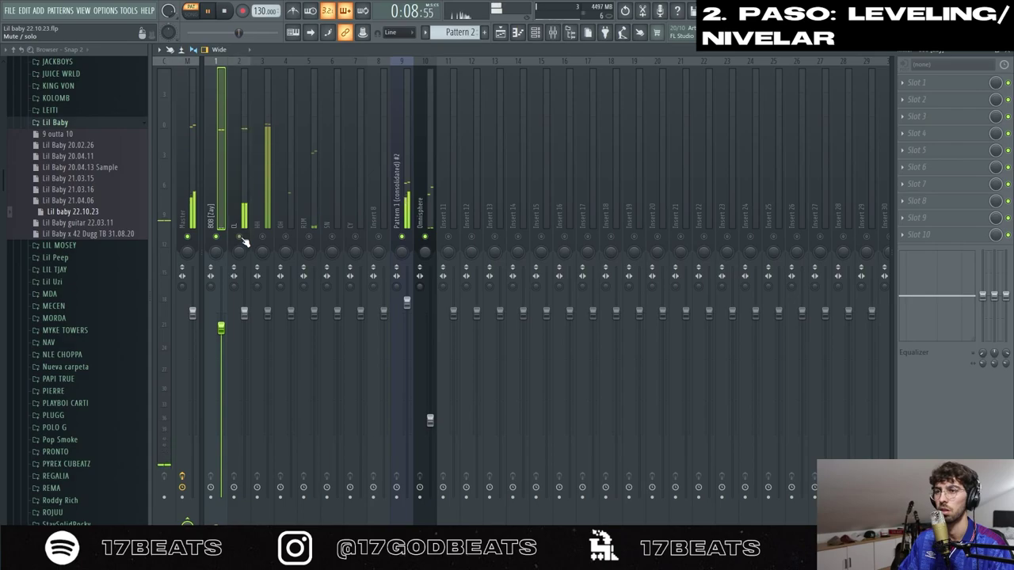
pyautogui.click(245, 237)
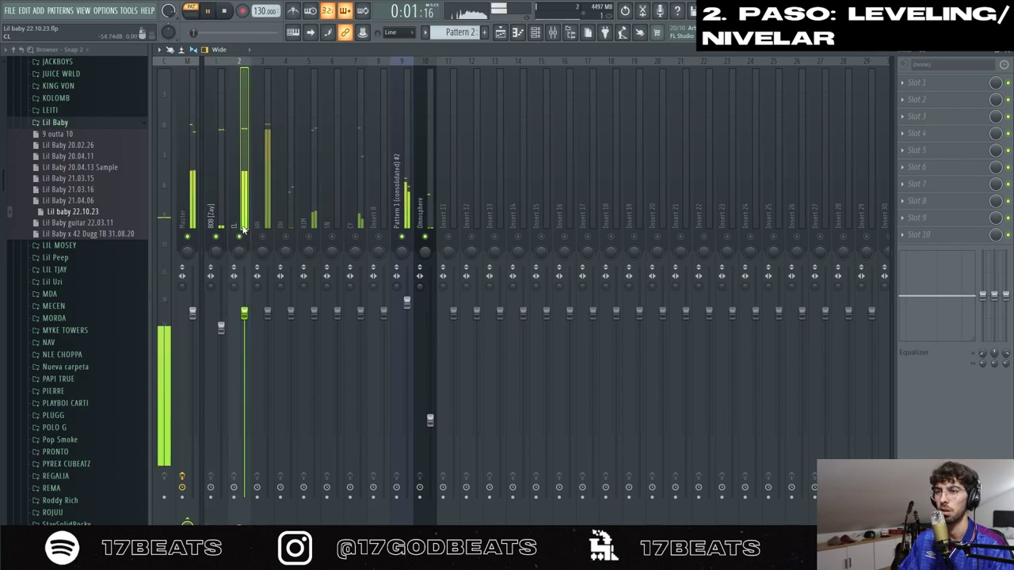
pyautogui.moveTo(244, 312); pyautogui.dragTo(244, 349)
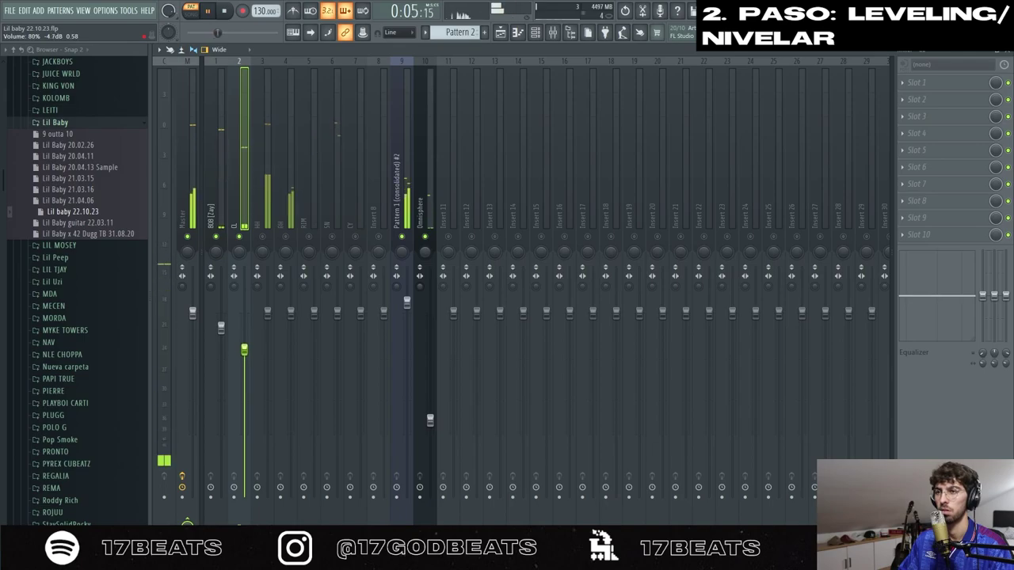
# Unmute the HH and OH tracks and lower both faders to the same level, below the CL fader.
pyautogui.click(262, 238)
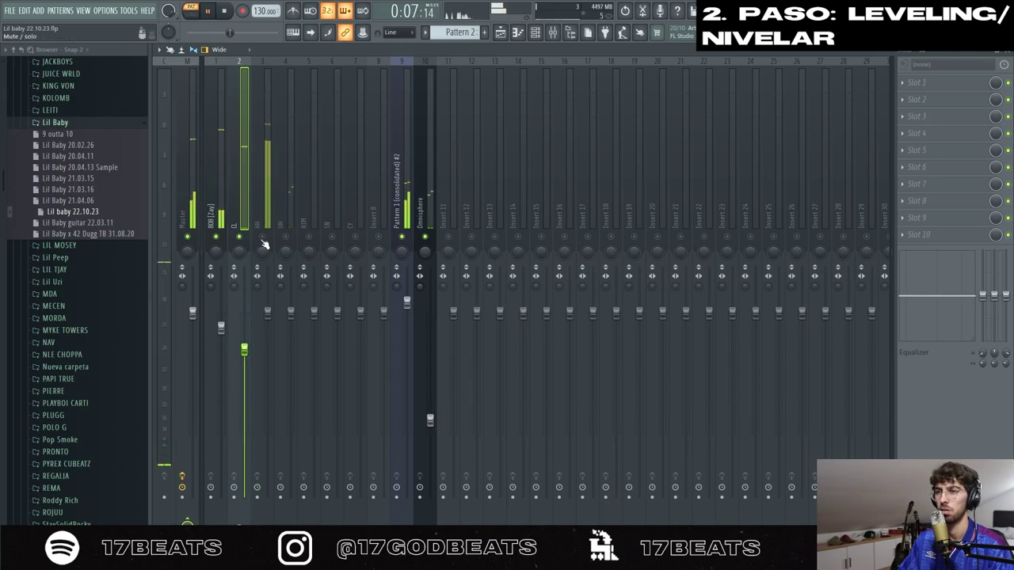
pyautogui.moveTo(267, 313); pyautogui.dragTo(267, 384)
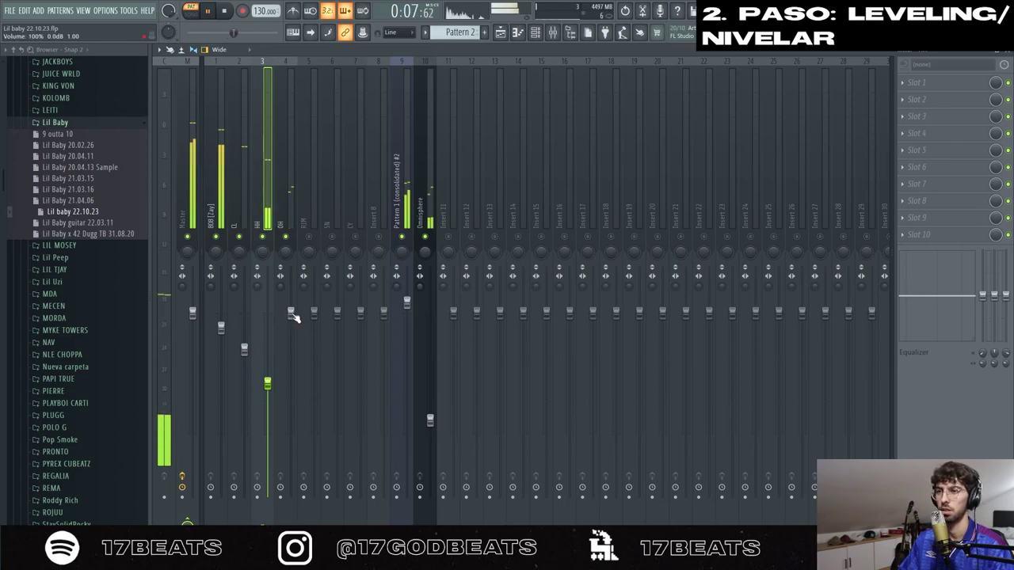
pyautogui.moveTo(291, 313); pyautogui.dragTo(291, 383)
pyautogui.press('space')
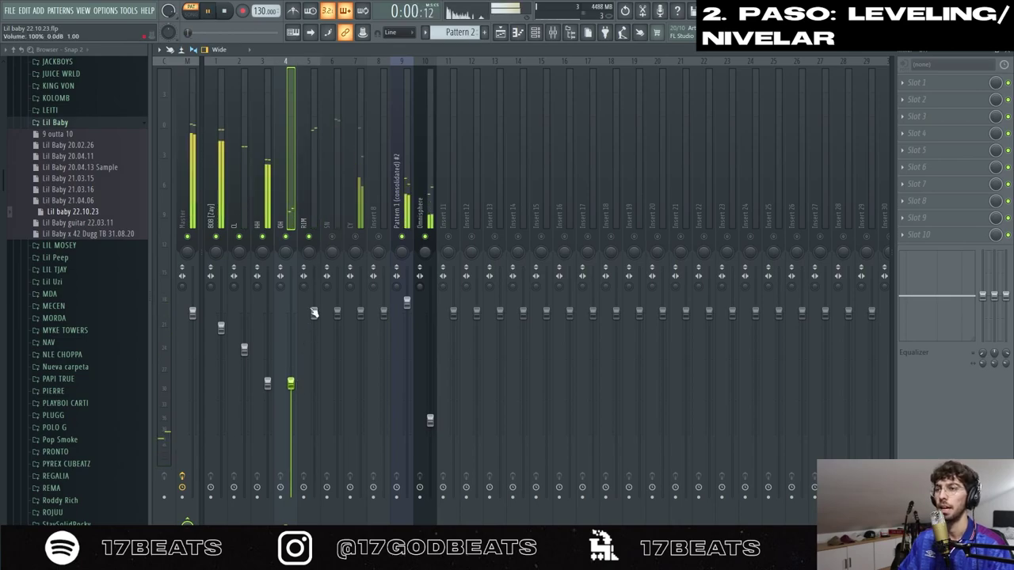
# Lower the RIM fader to about -16.7 dB and replay the beat to check its balance.
pyautogui.press('space')
pyautogui.moveTo(314, 314); pyautogui.dragTo(314, 428)
pyautogui.press('space')
pyautogui.press('space')
pyautogui.press('space')
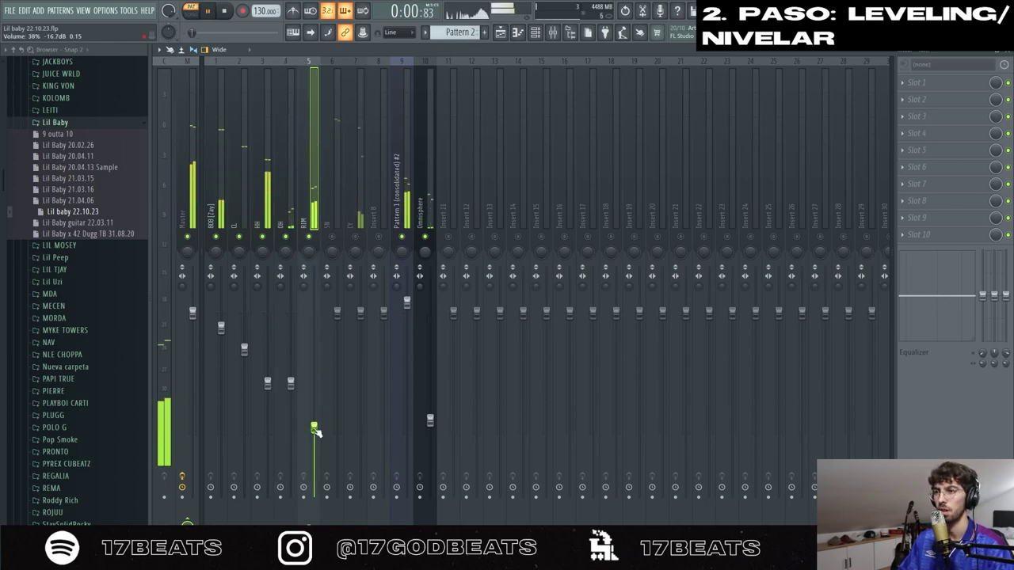
pyautogui.press('space')
pyautogui.press('space')
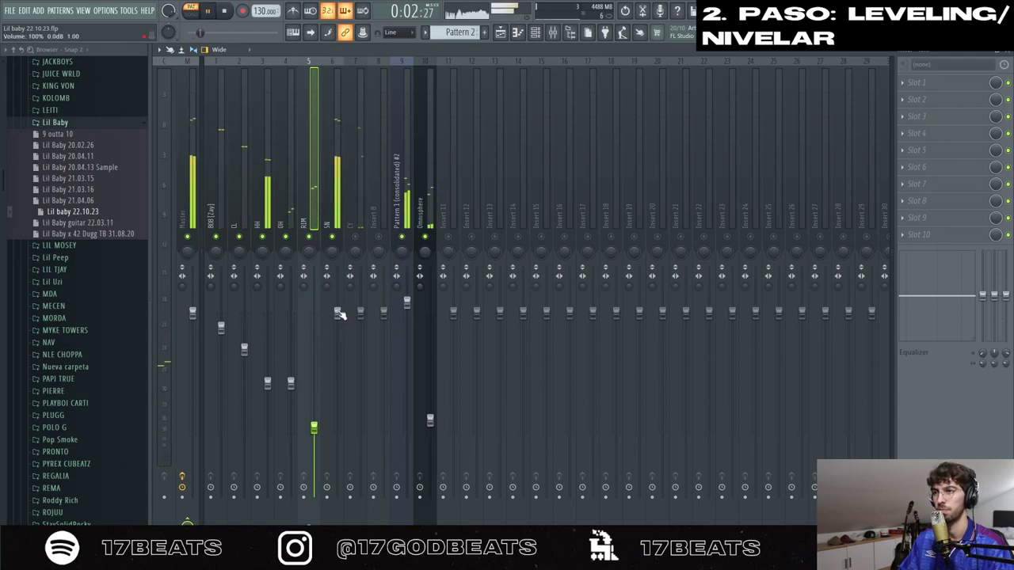
# Lower the SN fader and fine-tune it during playback until it sits slightly above the RIM fader.
pyautogui.press('space')
pyautogui.moveTo(338, 313); pyautogui.dragTo(337, 412)
pyautogui.press('space')
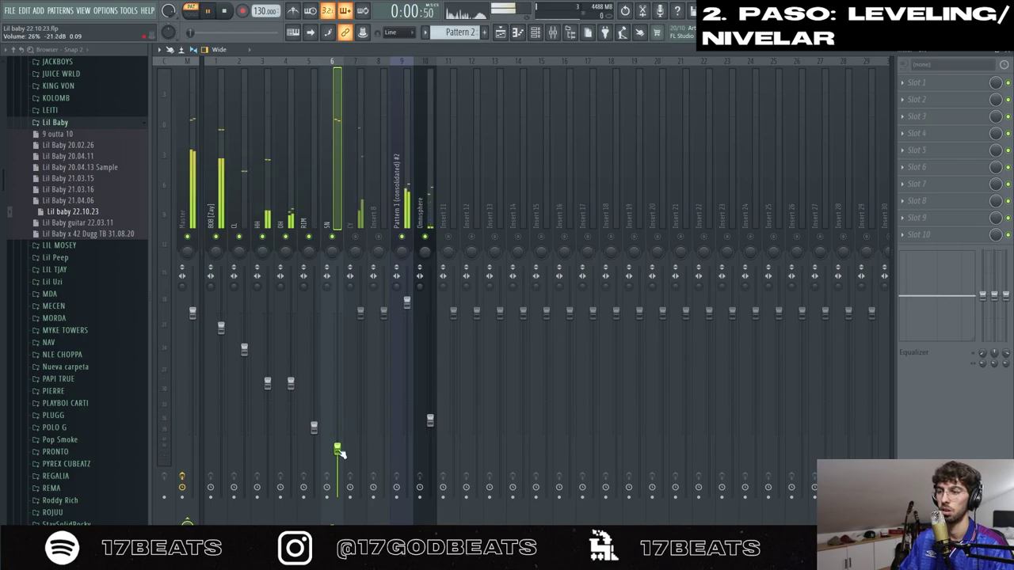
pyautogui.moveTo(337, 448); pyautogui.dragTo(338, 416)
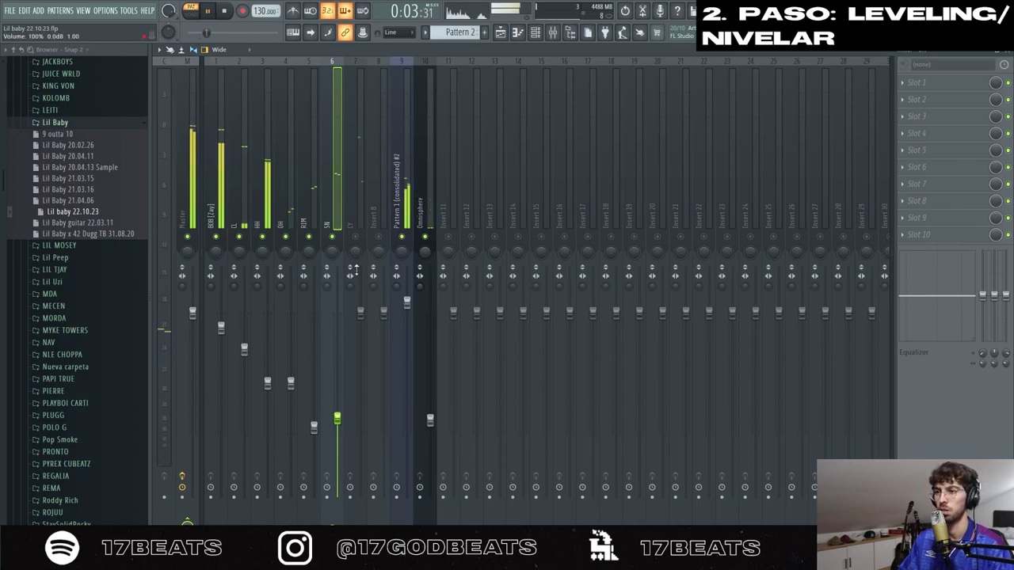
# Lower the CY fader to about 60% and bring the melody fader on mixer track 9 down slightly.
pyautogui.moveTo(360, 294); pyautogui.dragTo(364, 388)
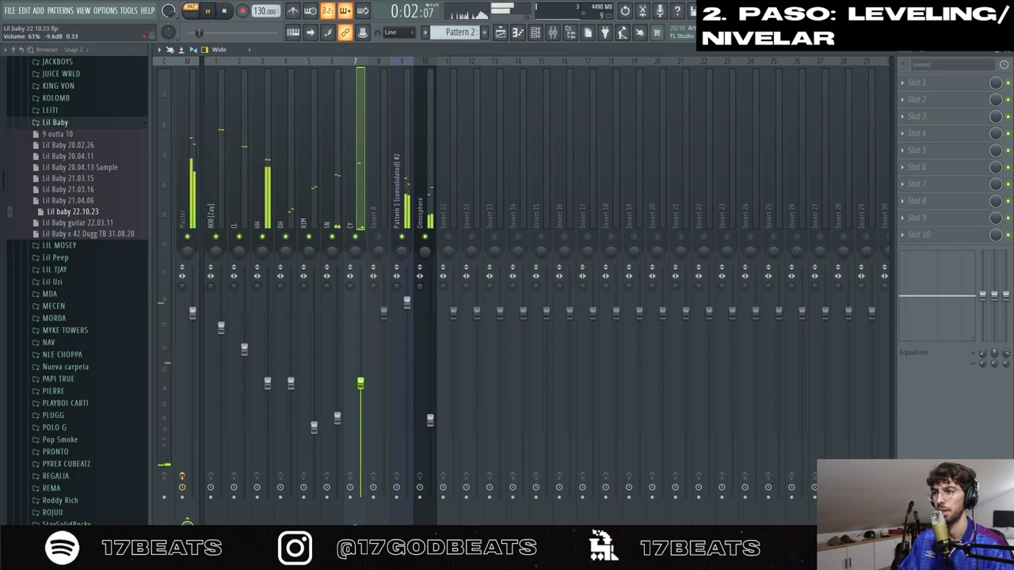
pyautogui.click(406, 305)
pyautogui.press('space')
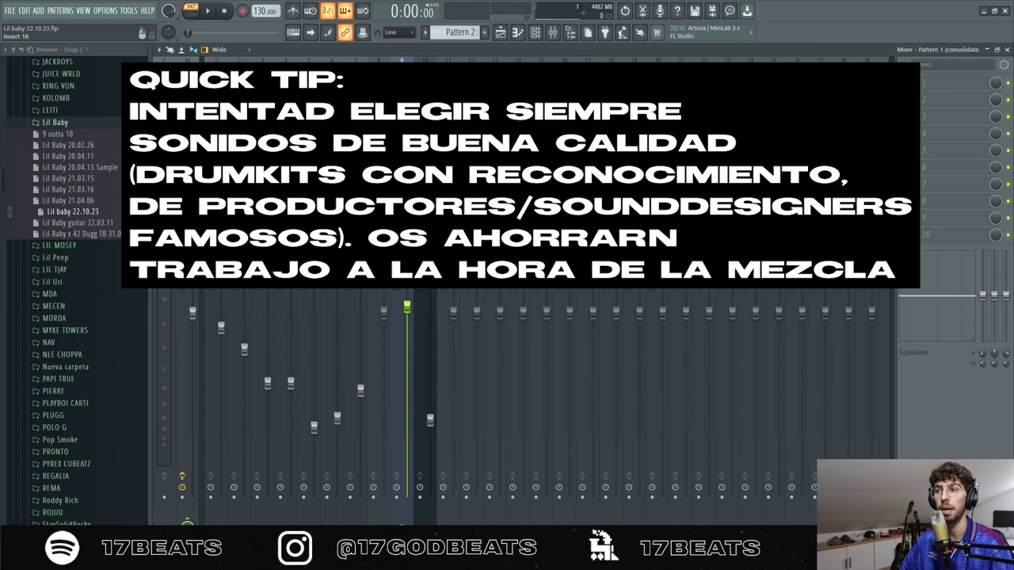
# Select the 808 [Zay] mixer track, load FabFilter Pro-Q 3 on it and play the beat to view its spectrum.
pyautogui.press('Left')
pyautogui.press('Left')
pyautogui.press('Left')
pyautogui.press('Left')
pyautogui.press('Left')
pyautogui.press('Left')
pyautogui.press('Left')
pyautogui.press('Left')
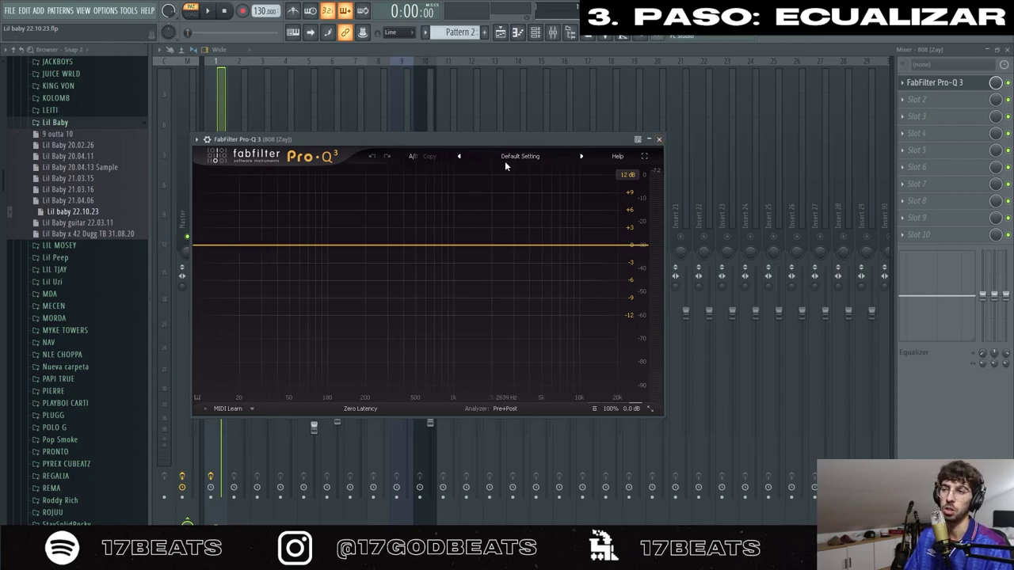
pyautogui.press('space')
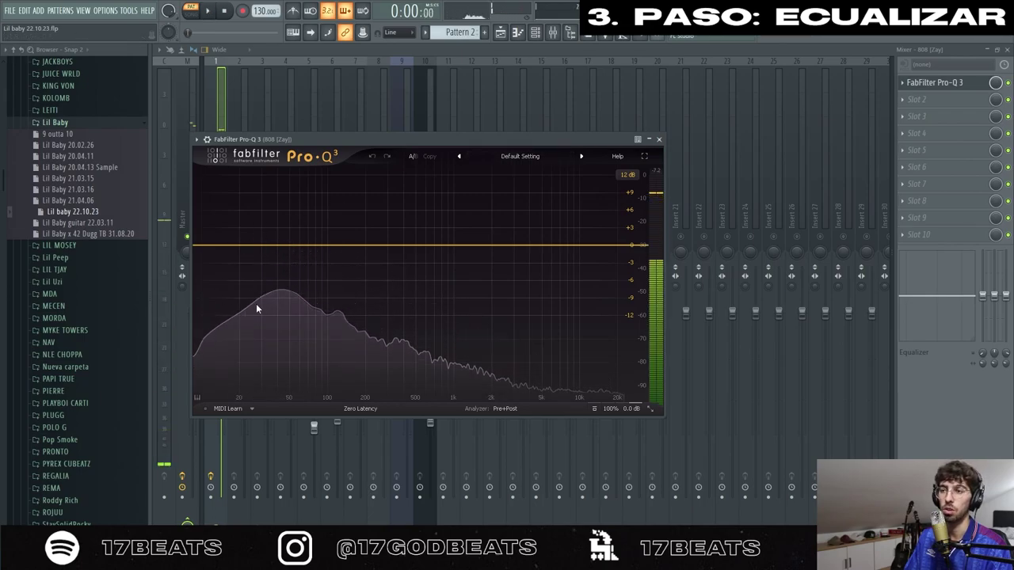
pyautogui.moveTo(394, 148); pyautogui.dragTo(400, 175)
# Add a low cut band with a 36 dB/oct slope to the 808 equalizer and set its cutoff just above 20 Hz.
pyautogui.click(242, 287)
pyautogui.click(250, 272)
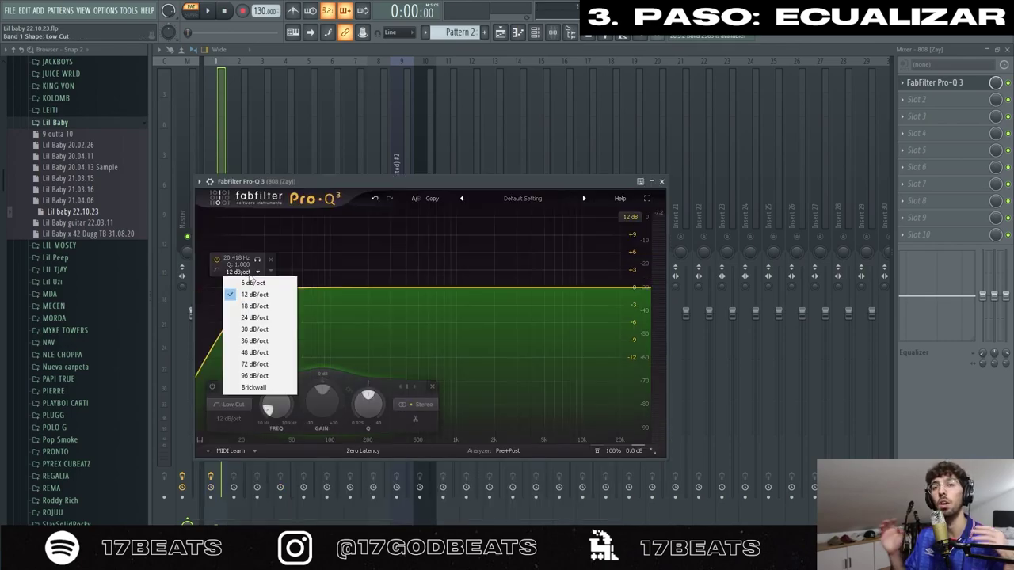
pyautogui.click(254, 341)
pyautogui.moveTo(250, 290); pyautogui.dragTo(276, 294)
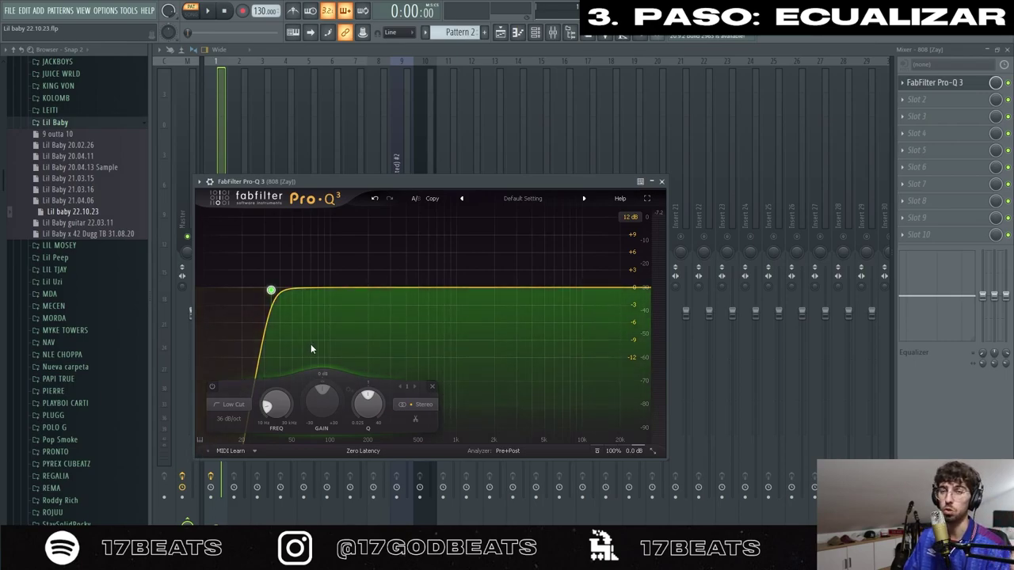
pyautogui.moveTo(281, 278)
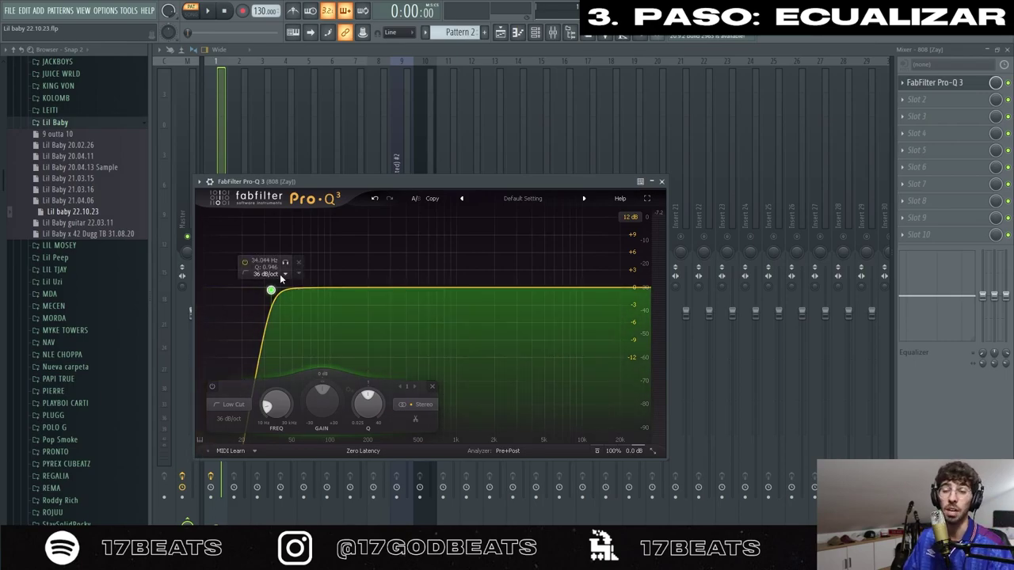
pyautogui.moveTo(271, 291); pyautogui.dragTo(250, 286)
# Audition the low-cut 808 and add a slight bell boost around 150 Hz.
pyautogui.press('space')
pyautogui.press('space')
pyautogui.press('space')
pyautogui.press('space')
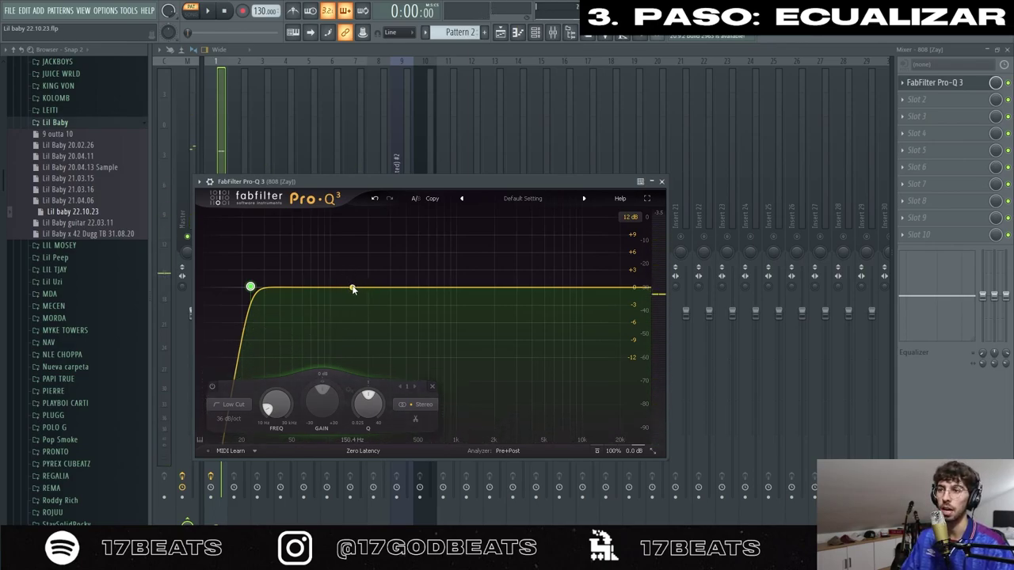
pyautogui.press('space')
pyautogui.moveTo(341, 289); pyautogui.dragTo(353, 277)
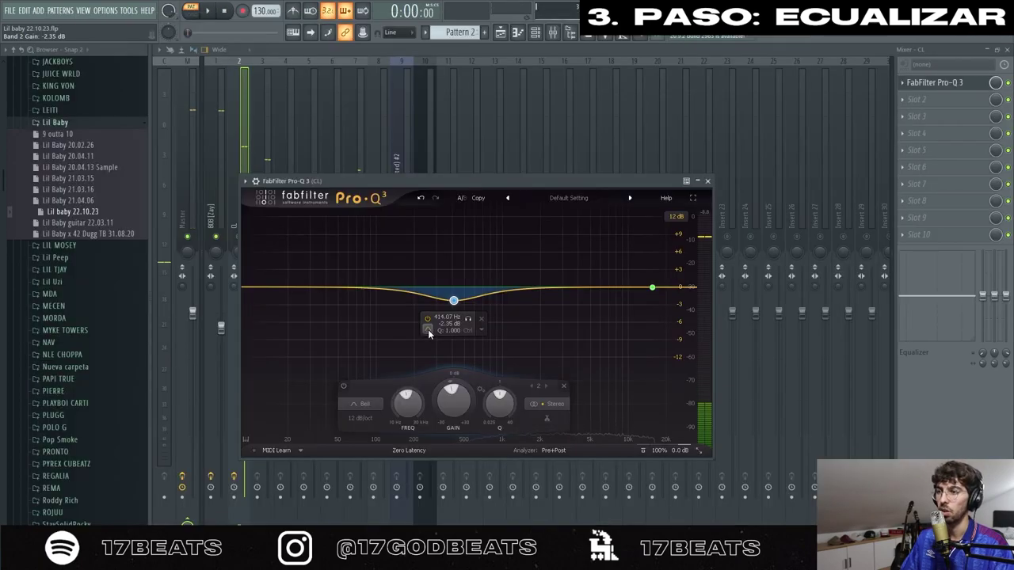
# Change the CL equalizer's 414 Hz bell into a low cut and set its cutoff to about 548 Hz during playback.
pyautogui.click(428, 330)
pyautogui.click(449, 339)
pyautogui.moveTo(454, 289); pyautogui.dragTo(462, 287)
pyautogui.press('space')
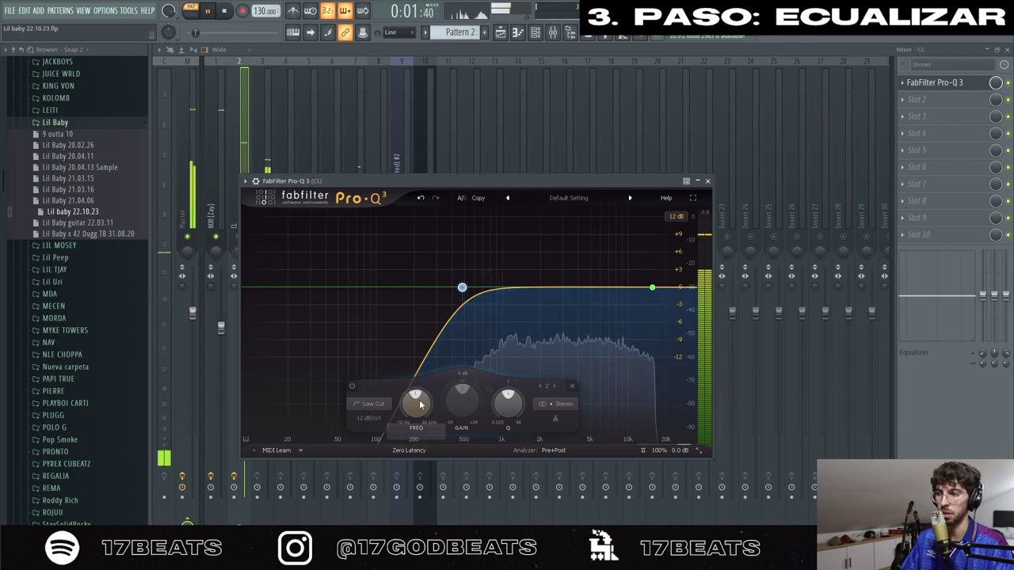
pyautogui.moveTo(462, 288)
pyautogui.mouseDown()
pyautogui.moveTo(403, 287)
pyautogui.moveTo(469, 287)
pyautogui.mouseUp()
pyautogui.press('space')
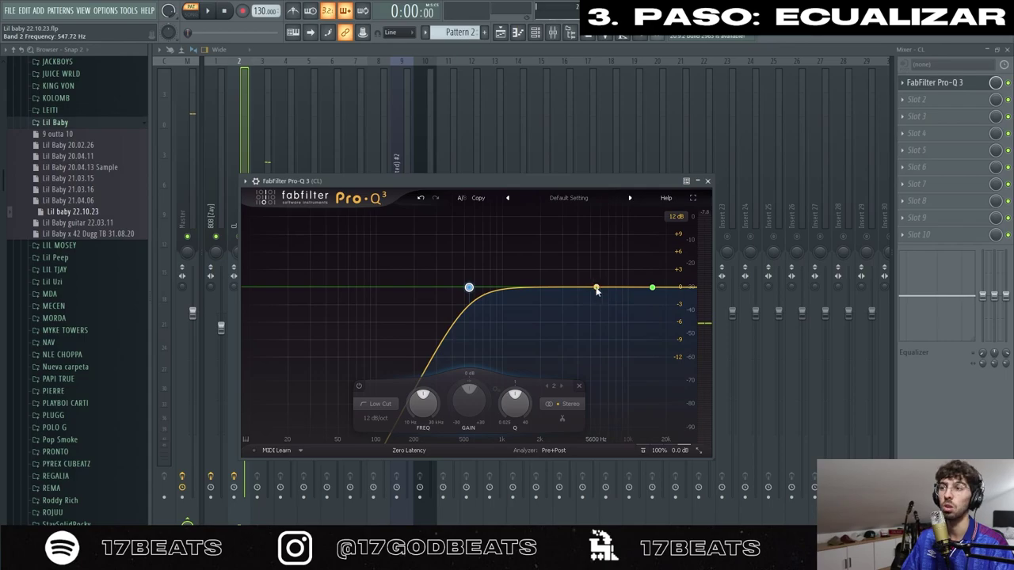
# Add a bell boost of about +2.35 dB near 4940 Hz to the CL equalizer, audition it and close the plugin window.
pyautogui.moveTo(609, 290); pyautogui.dragTo(589, 280)
pyautogui.press('space')
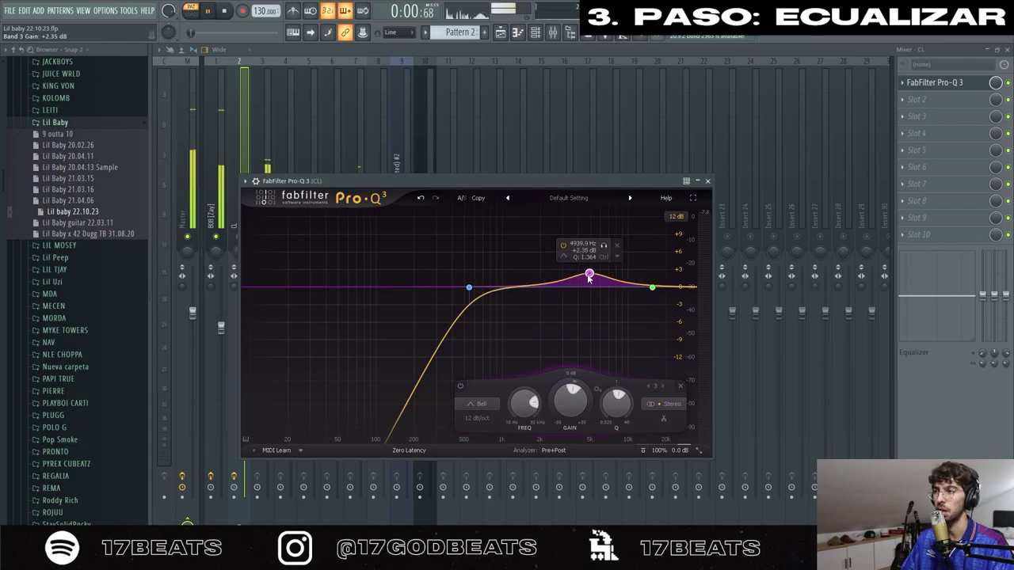
pyautogui.click(707, 181)
# Select the HH mixer track, load FabFilter Pro-Q 3 in its first effect slot and play the beat.
pyautogui.click(264, 178)
pyautogui.press('space')
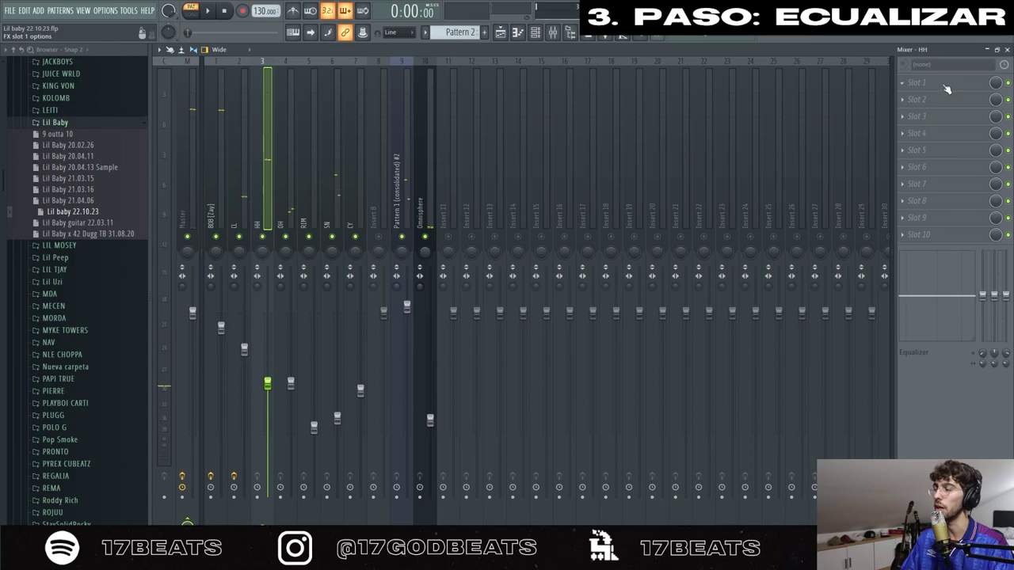
pyautogui.click(945, 87)
pyautogui.click(275, 153)
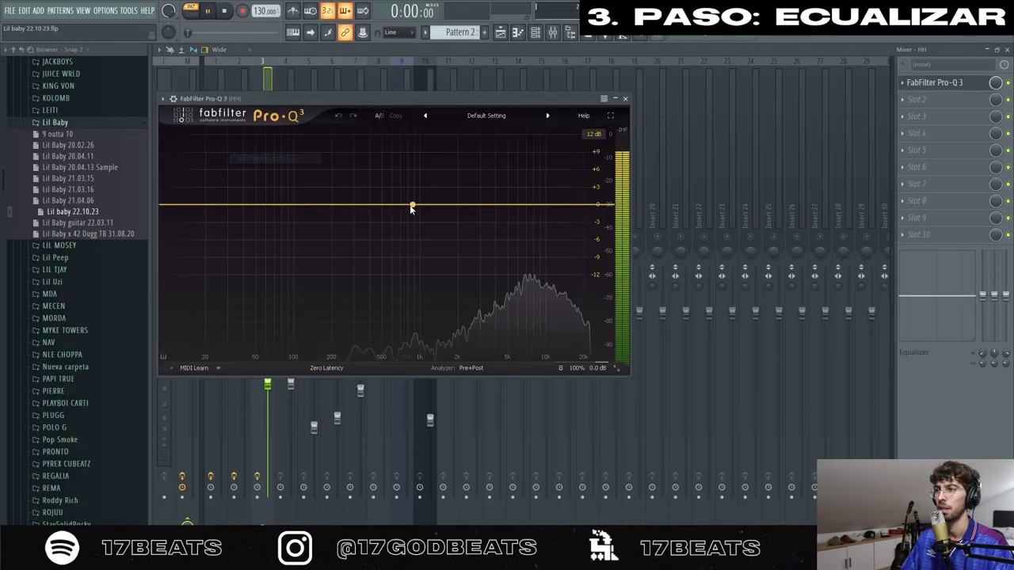
pyautogui.press('space')
# Add a low cut band with a 12 dB/oct slope to the HH equalizer and raise its cutoff beyond 1.2 kHz.
pyautogui.click(388, 209)
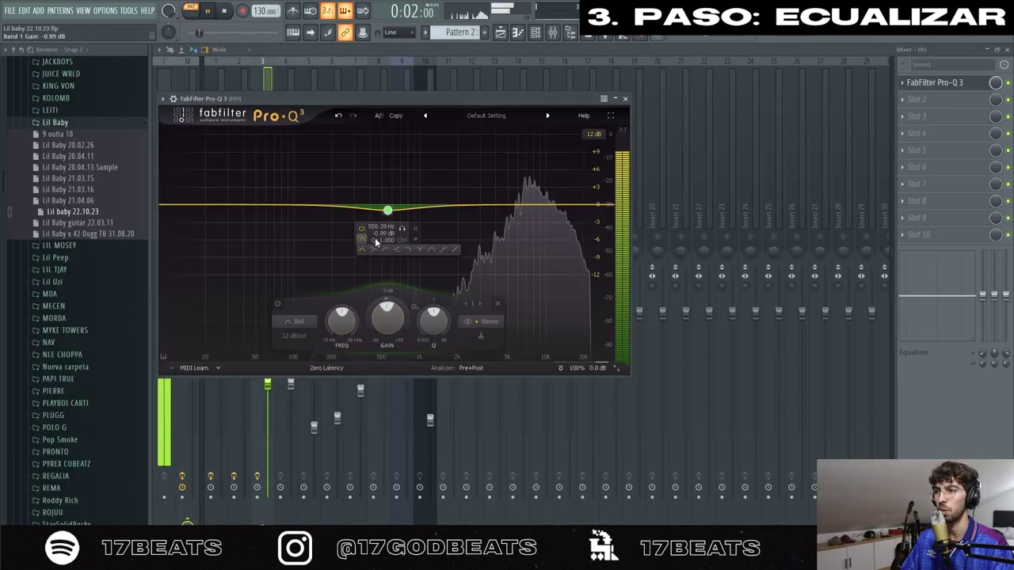
pyautogui.click(386, 250)
pyautogui.moveTo(387, 208); pyautogui.dragTo(430, 205)
pyautogui.press('space')
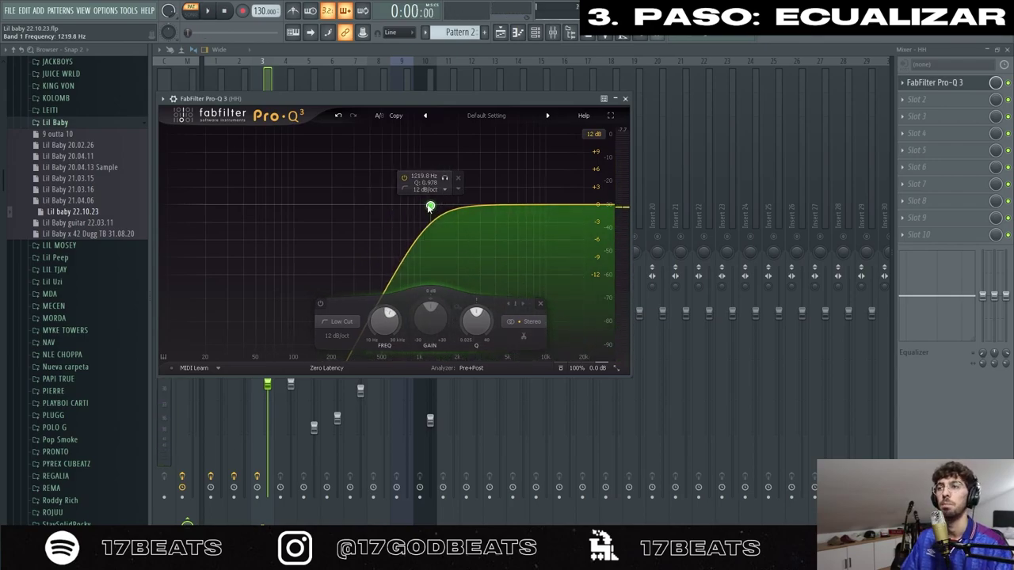
pyautogui.moveTo(435, 209); pyautogui.dragTo(448, 209)
pyautogui.press('space')
# Add a slight high-frequency boost around 10 kHz to the HH equalizer and close the plugin window.
pyautogui.click(531, 203)
pyautogui.moveTo(533, 203); pyautogui.dragTo(552, 197)
pyautogui.click(625, 98)
# Load FabFilter Pro-Q 3 on the OH mixer track and add a low cut band at about 2 kHz.
pyautogui.click(291, 159)
pyautogui.click(904, 84)
pyautogui.click(261, 158)
pyautogui.moveTo(441, 232)
pyautogui.mouseDown()
pyautogui.moveTo(446, 245)
pyautogui.moveTo(518, 212)
pyautogui.moveTo(534, 226)
pyautogui.moveTo(432, 238)
pyautogui.mouseUp()
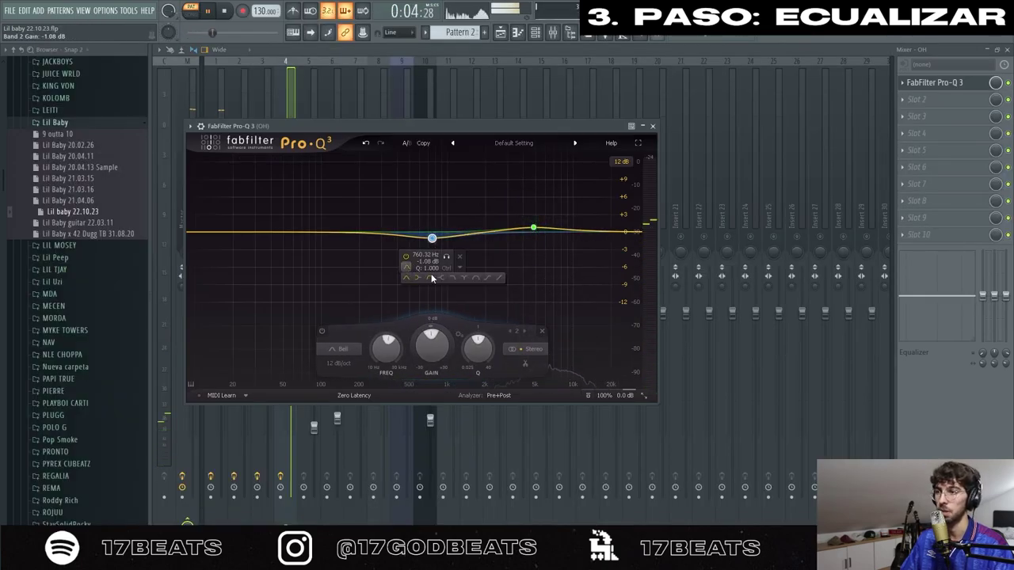
pyautogui.click(431, 237)
pyautogui.moveTo(435, 231); pyautogui.dragTo(488, 232)
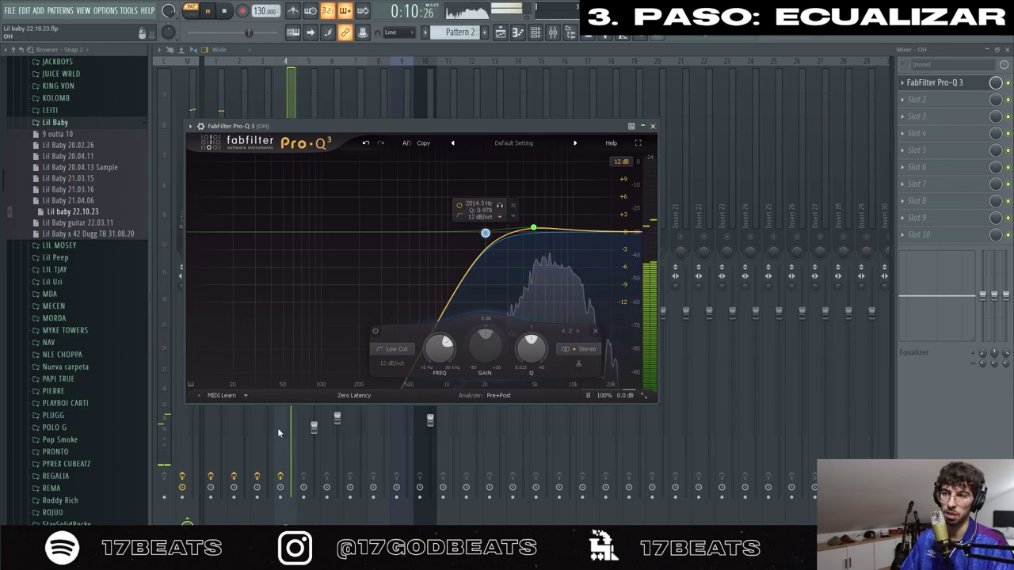
# Close the OH equalizer, load FabFilter Pro-Q 3 in the RIM mixer track's first effect slot and play the beat.
pyautogui.click(651, 126)
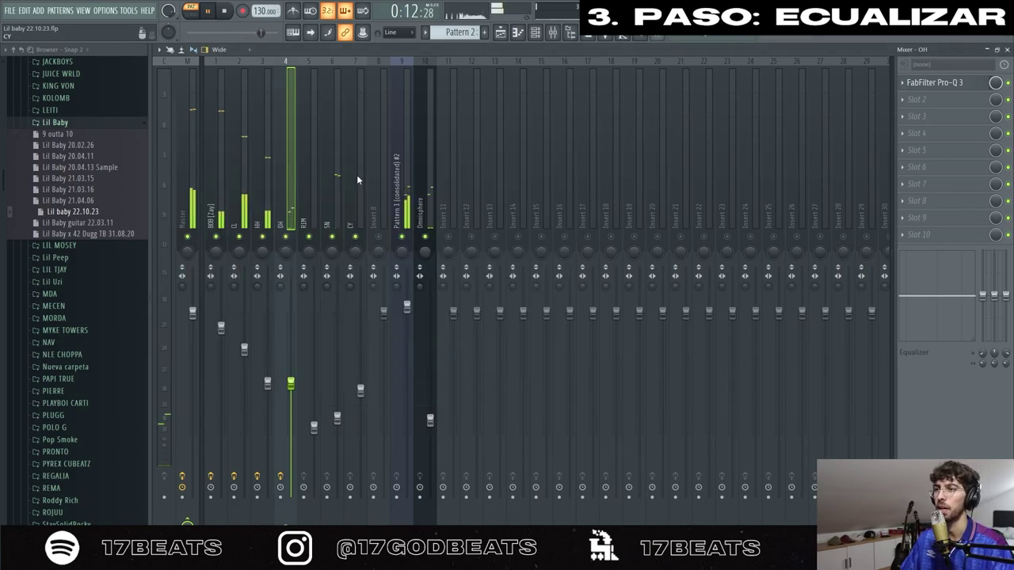
pyautogui.click(309, 207)
pyautogui.click(918, 82)
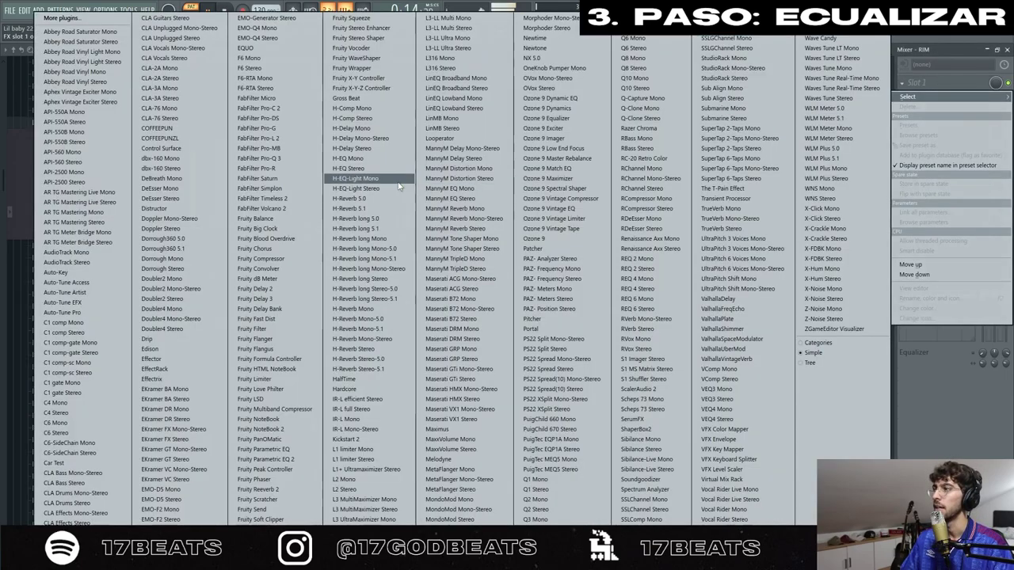
pyautogui.click(359, 250)
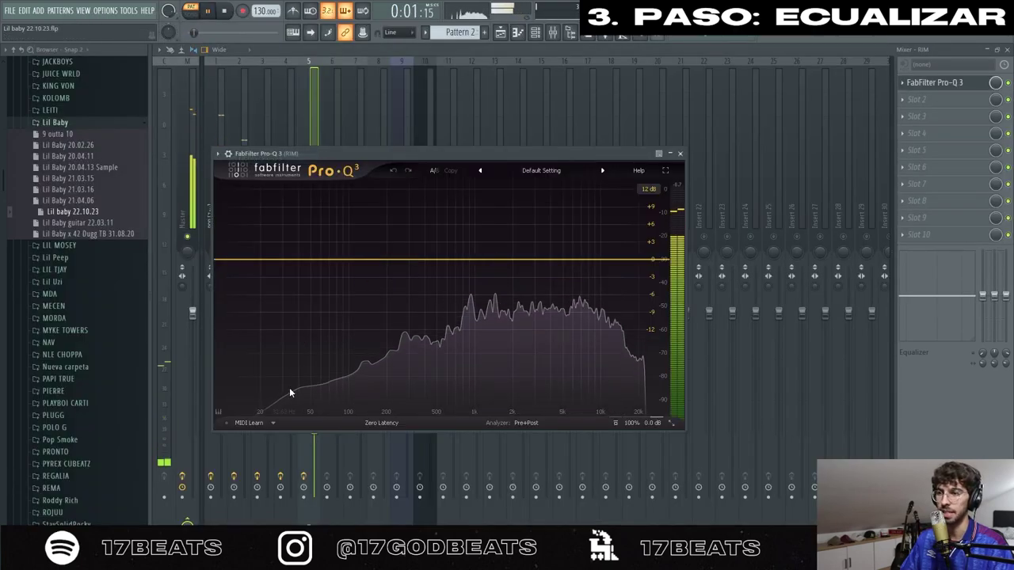
pyautogui.press('space')
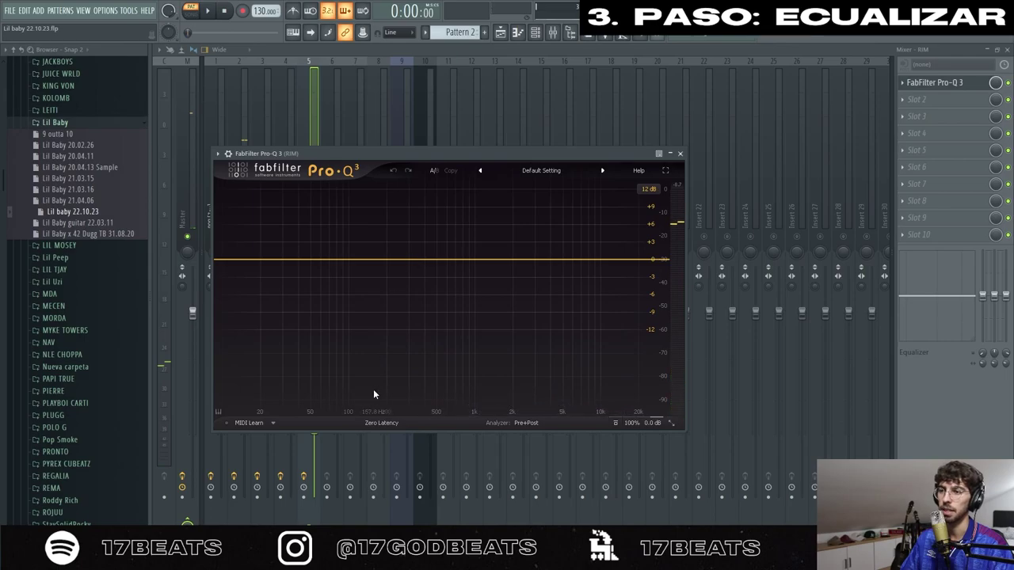
pyautogui.press('space')
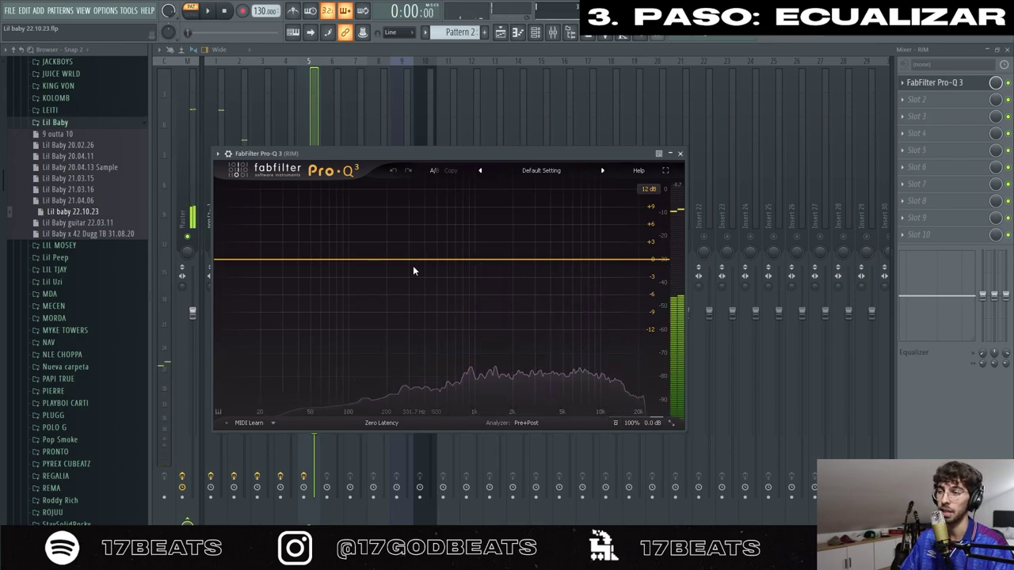
# Add a low cut near 300 Hz and a +1.80 dB bell at about 1.23 kHz to the RIM equalizer and close it.
pyautogui.moveTo(422, 261); pyautogui.dragTo(408, 257)
pyautogui.click(397, 305)
pyautogui.press('space')
pyautogui.press('space')
pyautogui.moveTo(478, 257); pyautogui.dragTo(486, 251)
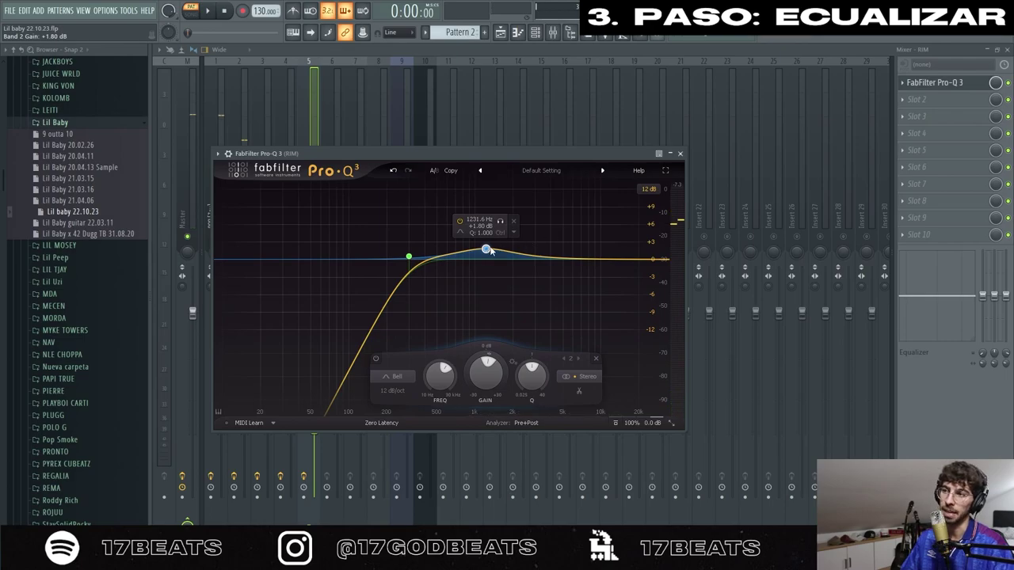
pyautogui.click(679, 154)
pyautogui.press('space')
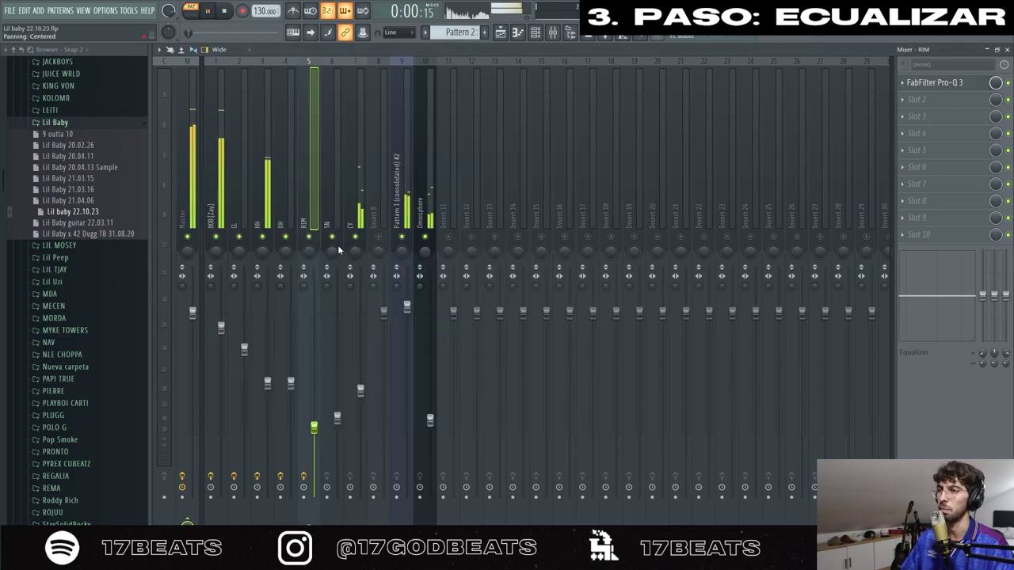
# Load FabFilter Pro-Q 3 in the first effect slot of the SN mixer track.
pyautogui.click(337, 245)
pyautogui.click(911, 132)
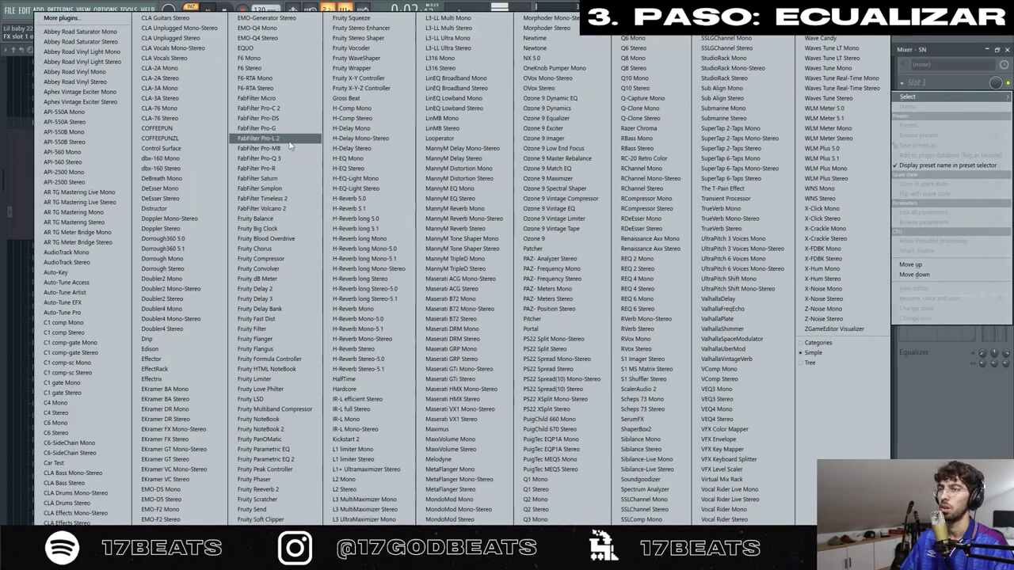
pyautogui.click(269, 158)
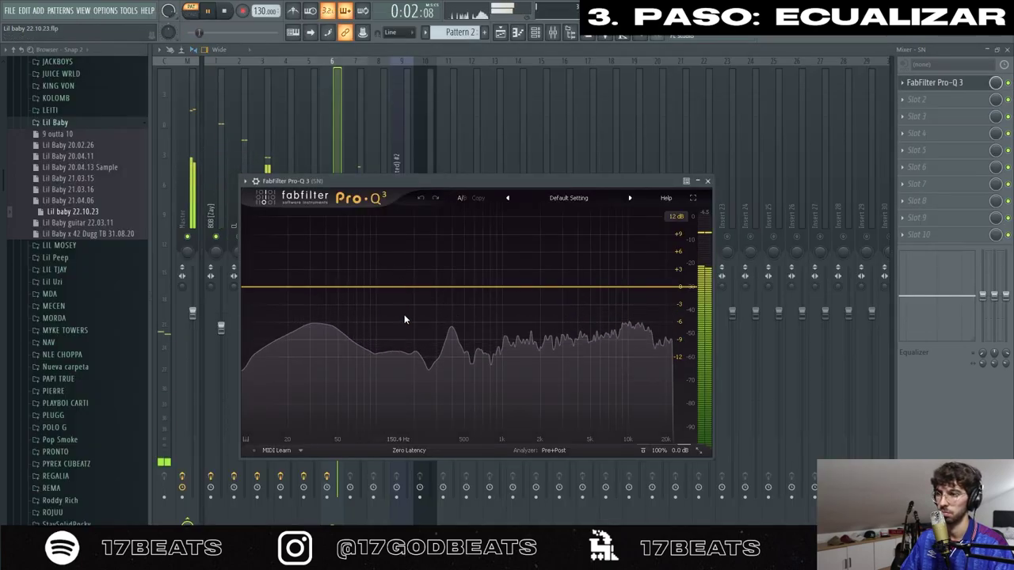
pyautogui.press('space')
# Add a low cut below 500 Hz and a +1.44 dB bell at about 2.74 kHz to the SN equalizer and close it.
pyautogui.click(451, 286)
pyautogui.click(415, 323)
pyautogui.click(467, 336)
pyautogui.moveTo(441, 285); pyautogui.dragTo(448, 290)
pyautogui.press('space')
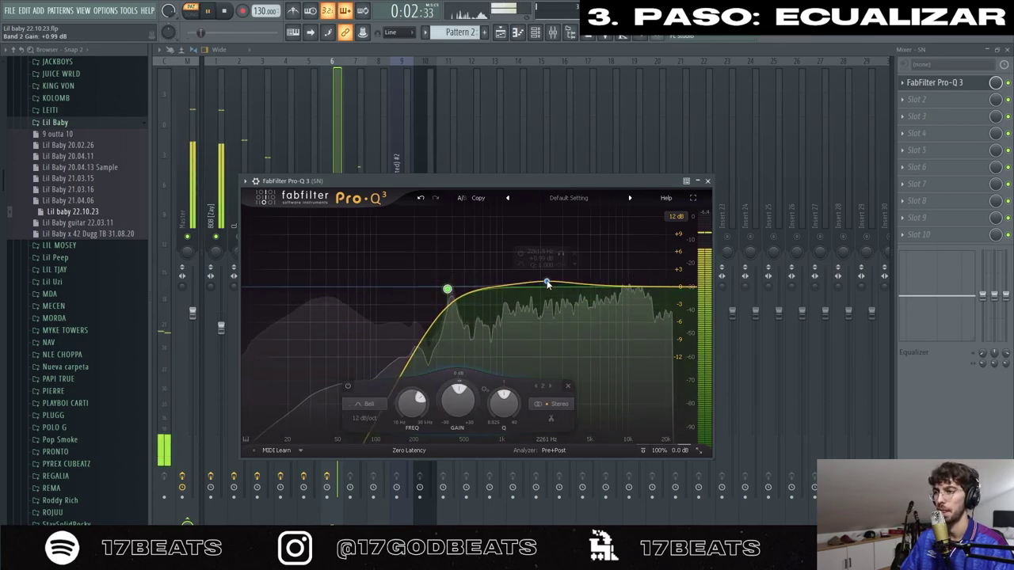
pyautogui.moveTo(546, 289); pyautogui.dragTo(556, 278)
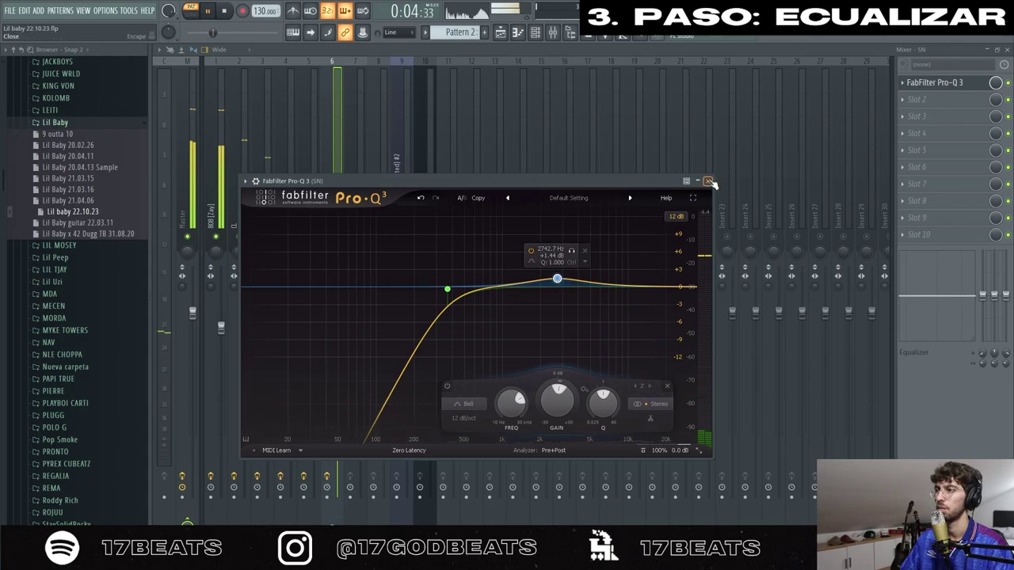
pyautogui.click(709, 181)
# Load FabFilter Pro-Q 3 in the first effect slot of the CY mixer track.
pyautogui.click(430, 181)
pyautogui.click(360, 180)
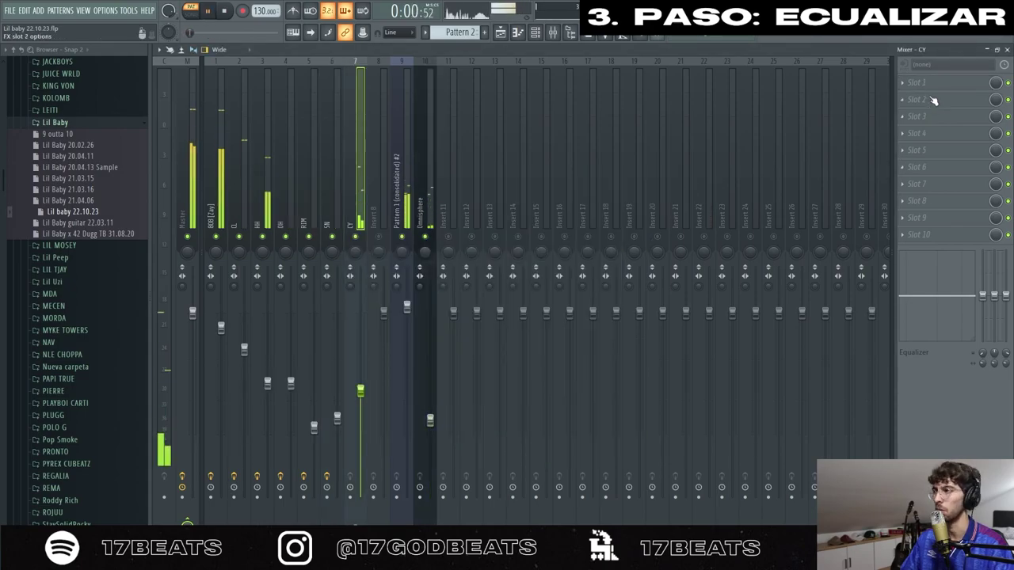
pyautogui.click(932, 103)
pyautogui.click(277, 164)
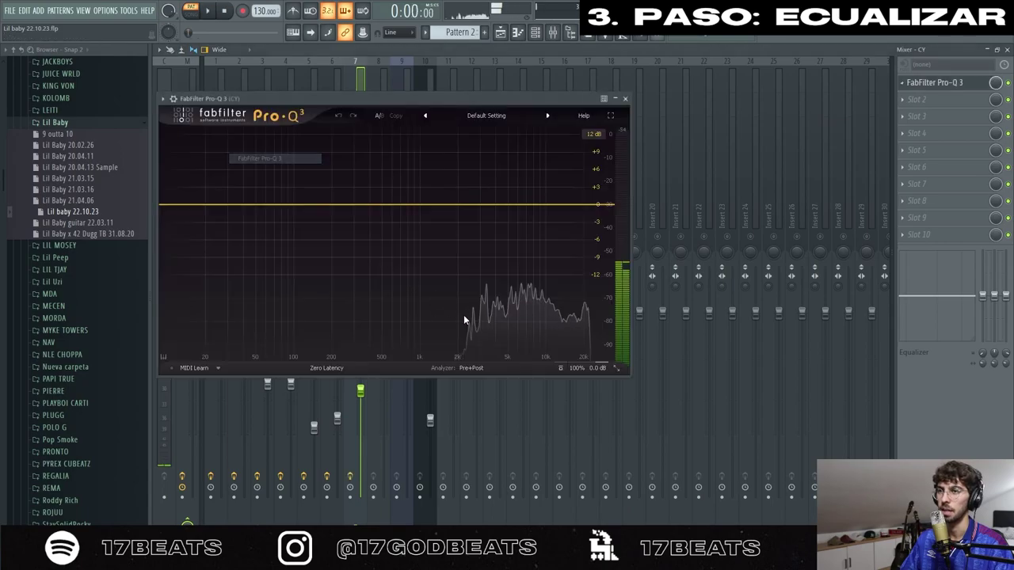
# Add a low cut just above 1 kHz and a +0.63 dB bell at about 5.9 kHz to the CY equalizer and close it.
pyautogui.click(408, 206)
pyautogui.press('space')
pyautogui.click(516, 202)
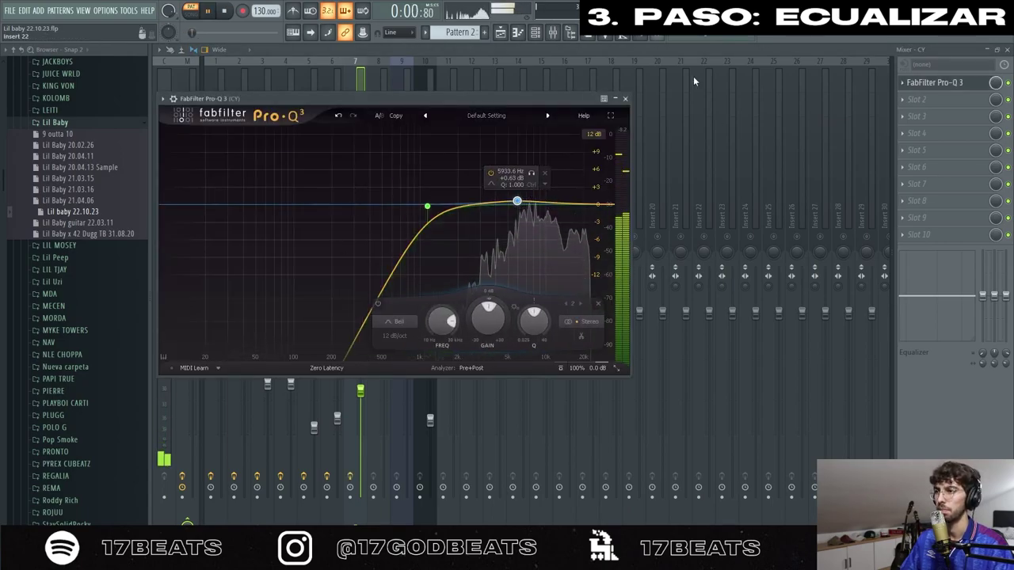
pyautogui.click(625, 99)
pyautogui.press('space')
# Load FabFilter Pro-Q 3 on the Pattern 1 (consolidated) #2 mixer track and play the beat.
pyautogui.click(430, 191)
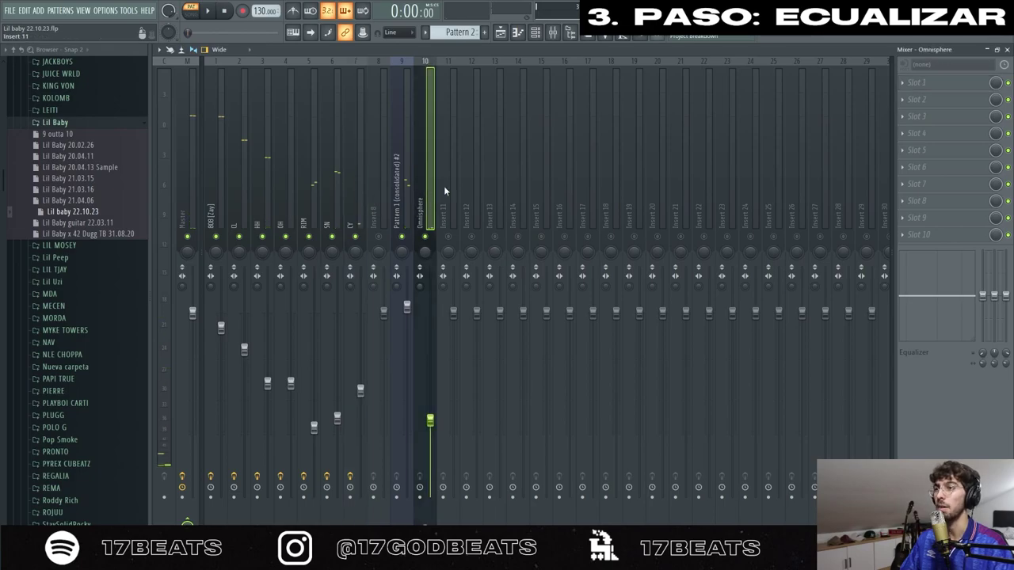
pyautogui.click(404, 189)
pyautogui.click(919, 83)
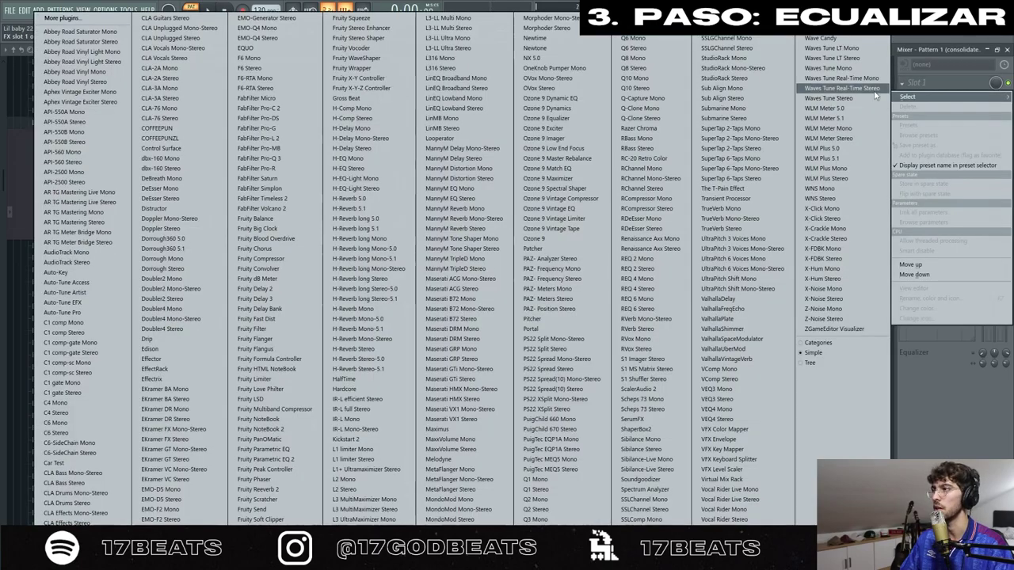
pyautogui.click(275, 162)
pyautogui.press('space')
# Add a +1.44 dB bell at about 537 Hz and a low cut at about 287 Hz to the Pattern 1 equalizer and close it.
pyautogui.moveTo(466, 259); pyautogui.dragTo(440, 251)
pyautogui.moveTo(346, 261); pyautogui.dragTo(406, 257)
pyautogui.click(345, 309)
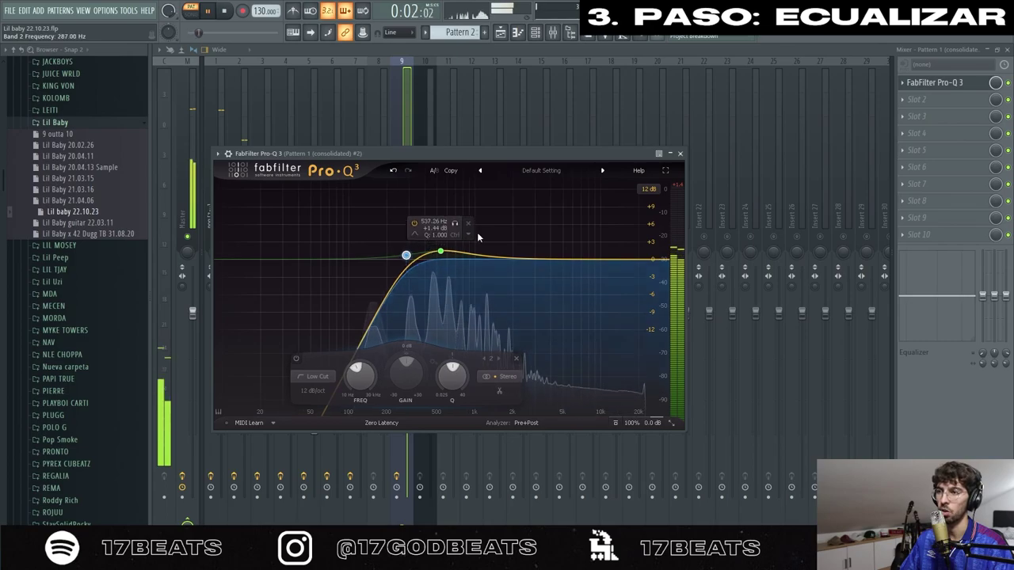
pyautogui.press('space')
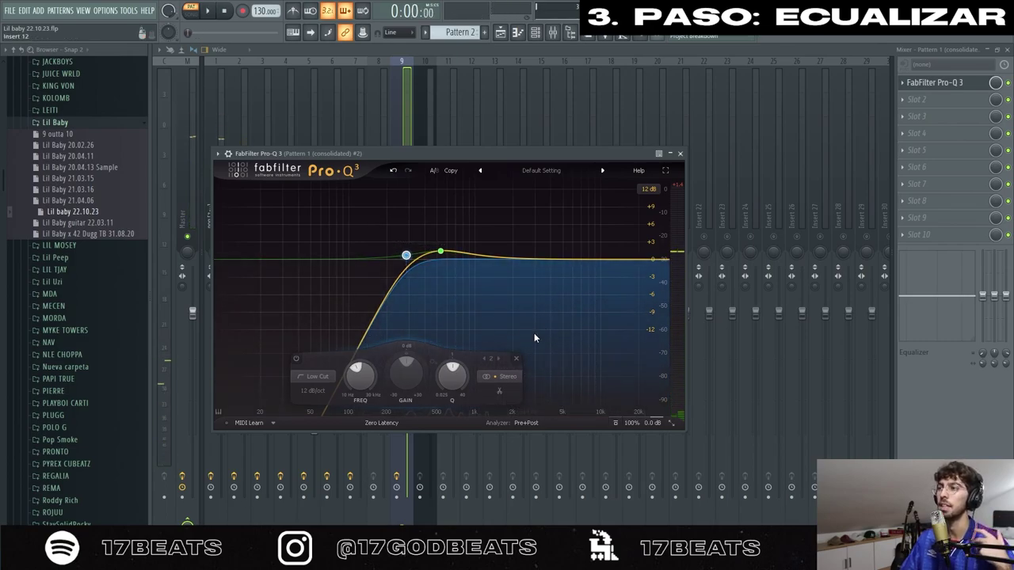
pyautogui.click(681, 154)
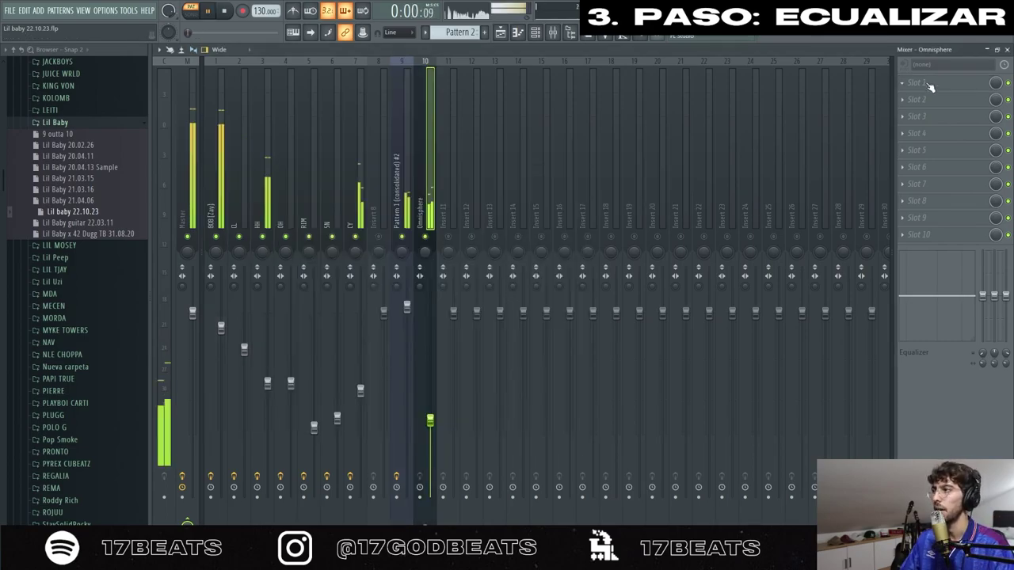
# Load FabFilter Pro-Q 3 on the Omnisphere mixer track and add a +1.53 dB bell at about 1.58 kHz.
pyautogui.click(931, 84)
pyautogui.click(289, 163)
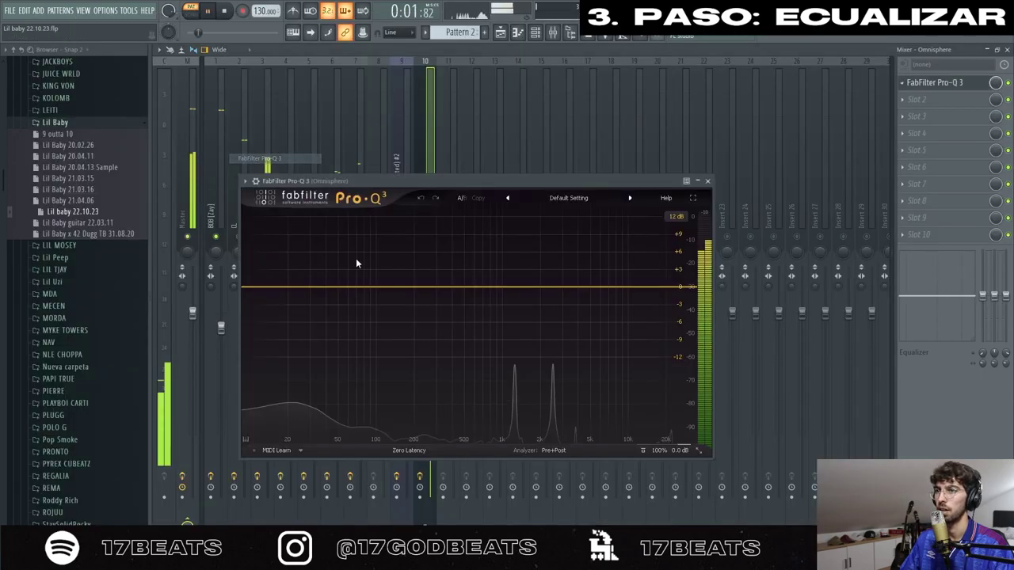
pyautogui.moveTo(521, 286); pyautogui.dragTo(527, 278)
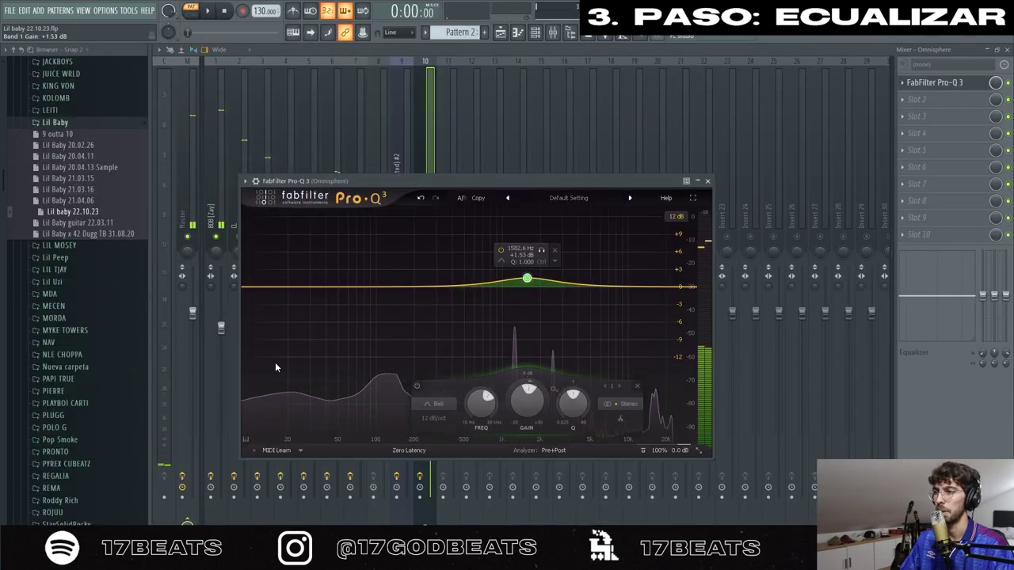
# Add a low cut below 500 Hz to the Omnisphere equalizer, raise the bell to +2.35 dB at about 1.74 kHz, and close the plugin.
pyautogui.doubleClick(394, 290)
pyautogui.click(393, 330)
pyautogui.moveTo(391, 289); pyautogui.dragTo(455, 289)
pyautogui.press('space')
pyautogui.moveTo(527, 278); pyautogui.dragTo(532, 273)
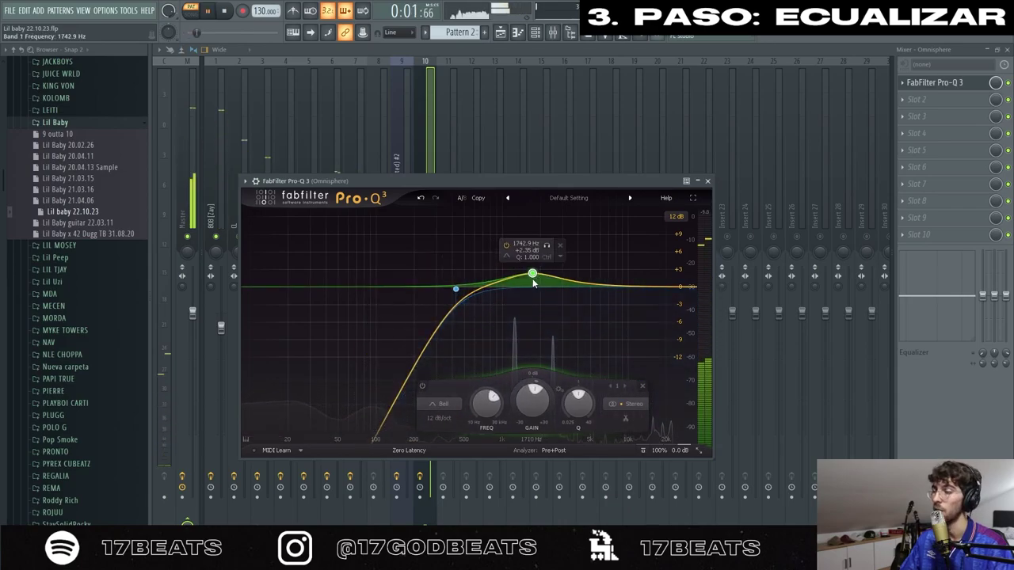
pyautogui.click(707, 181)
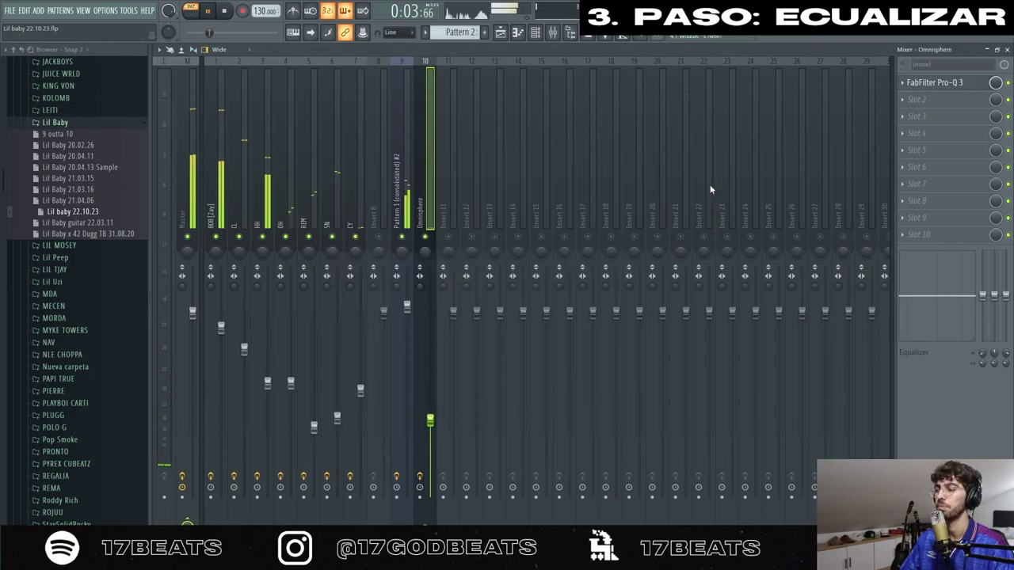
pyautogui.press('space')
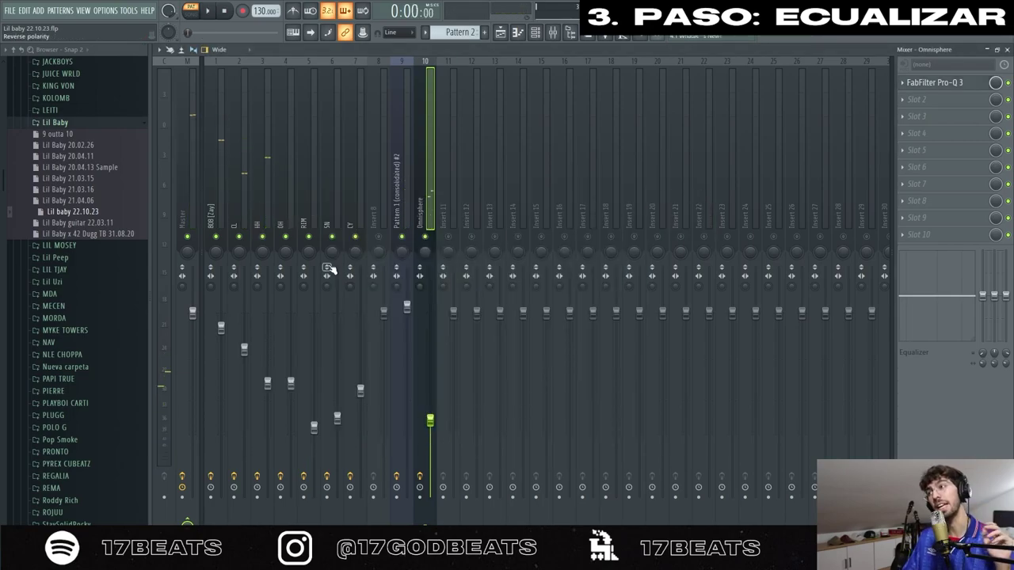
# Load the CLA-2A Mono compressor in the second effect slot of the 808 mixer track and play the beat.
pyautogui.click(223, 193)
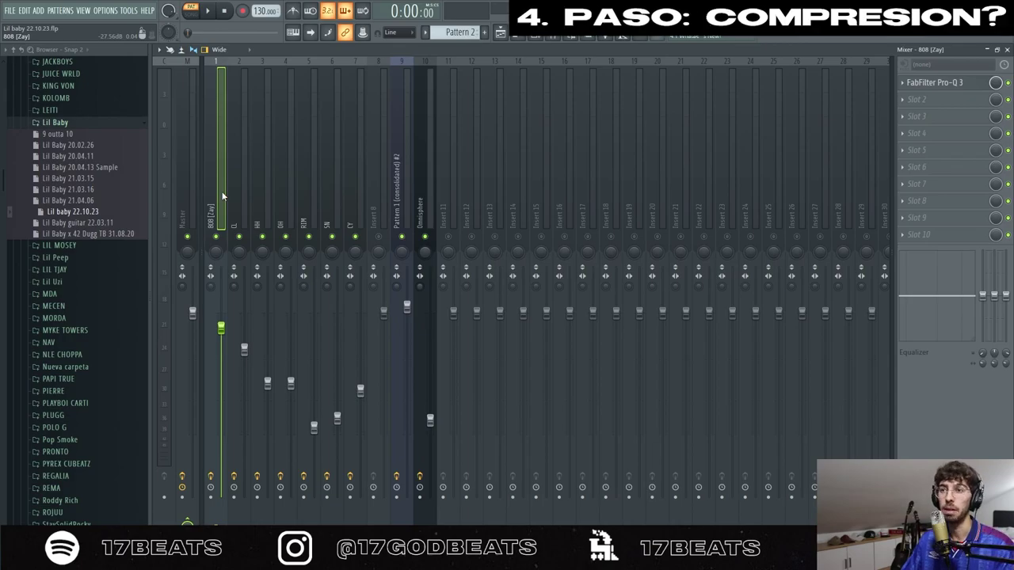
pyautogui.click(921, 103)
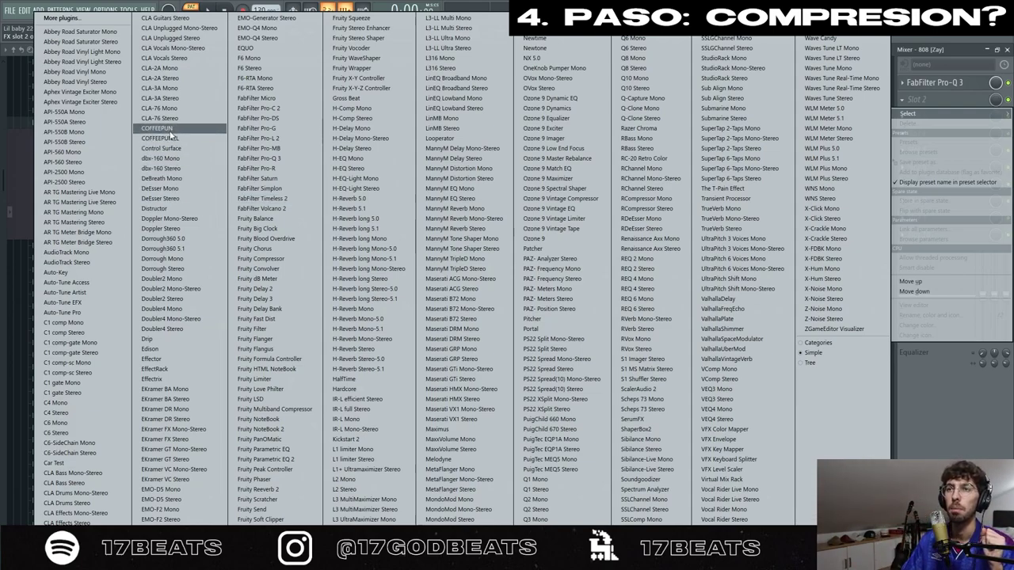
pyautogui.click(174, 68)
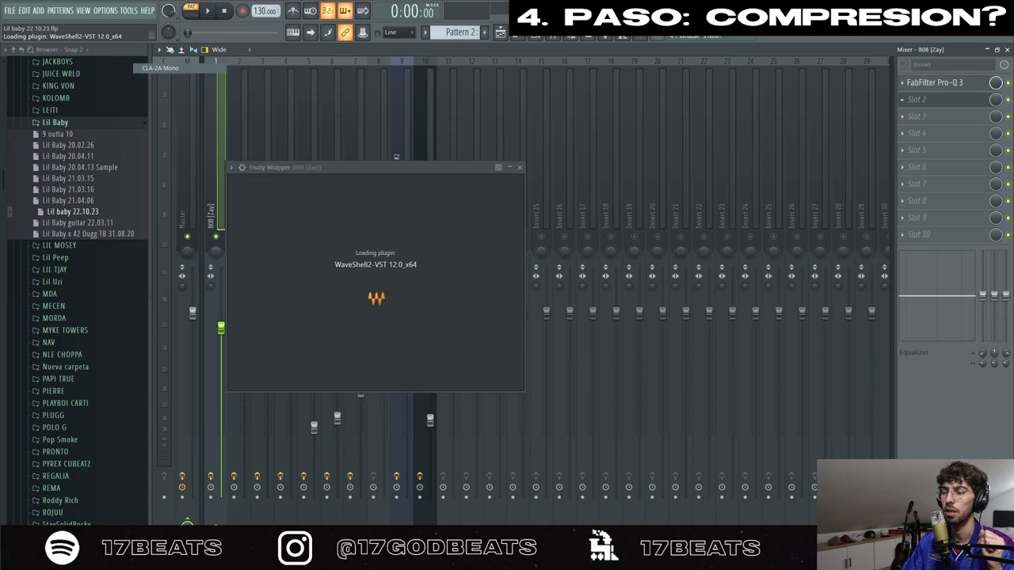
pyautogui.press('space')
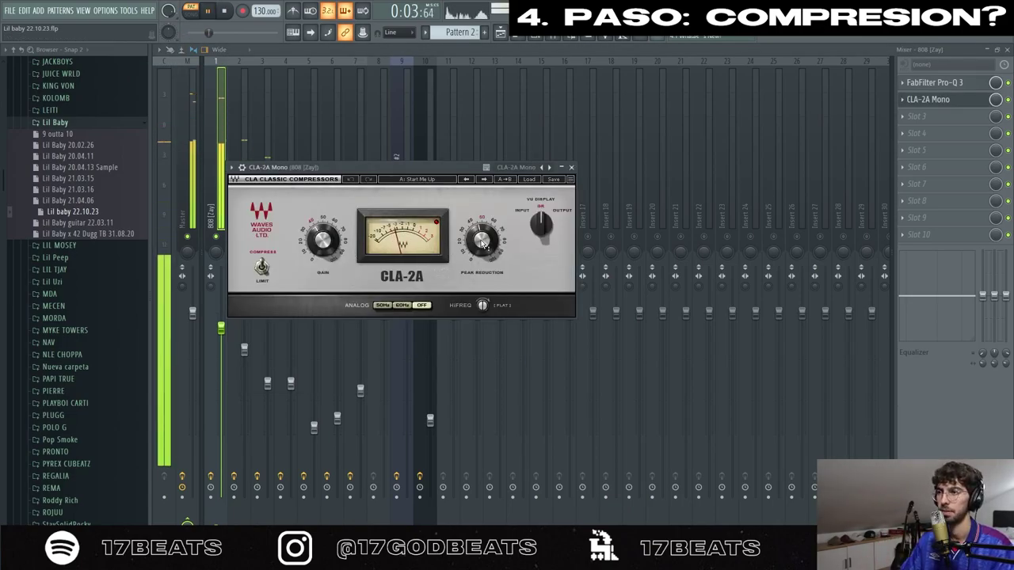
# Set the CLA-2A gain on the 808 track to about 39.3, stop playback and close the compressor window.
pyautogui.moveTo(323, 238); pyautogui.dragTo(323, 233)
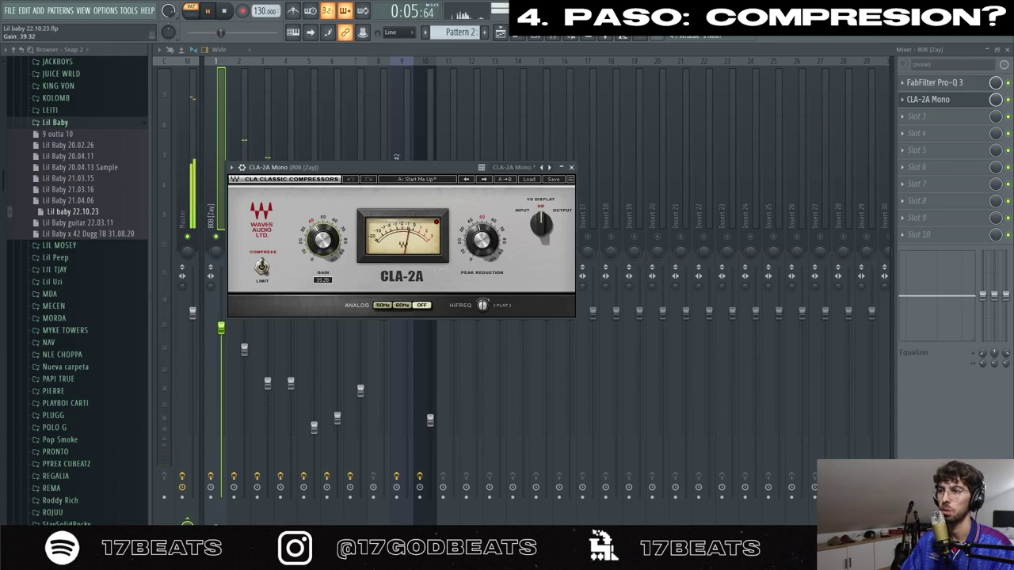
pyautogui.press('space')
pyautogui.press('Escape')
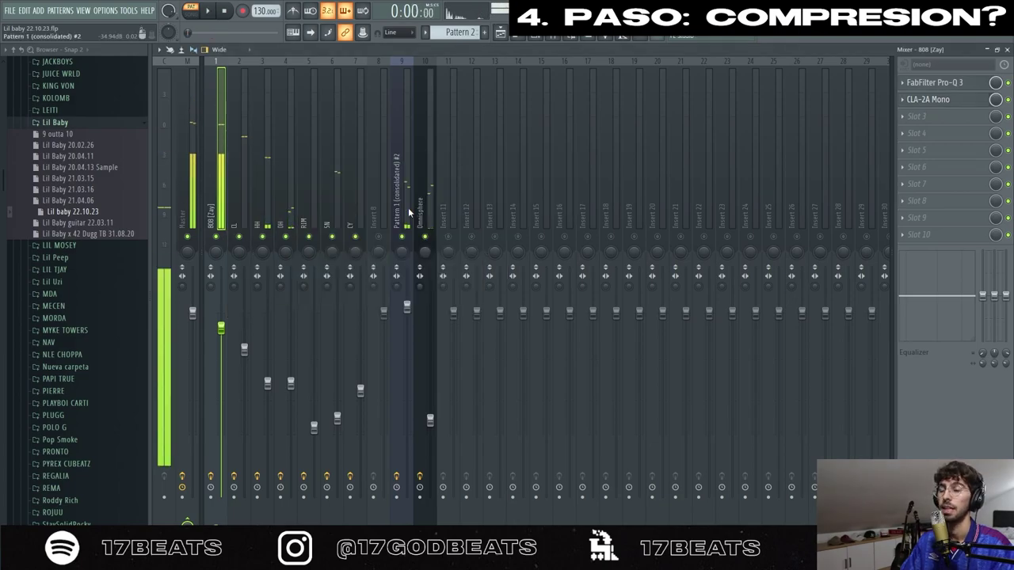
# Select the 808 mixer track and play the beat briefly to check its compressed level.
pyautogui.click(246, 169)
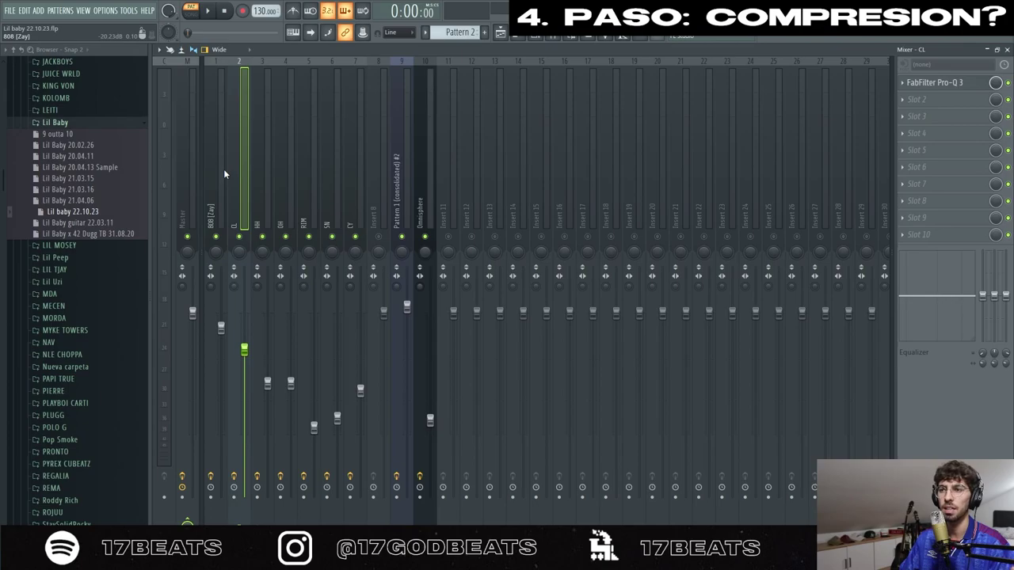
pyautogui.click(224, 168)
pyautogui.press('space')
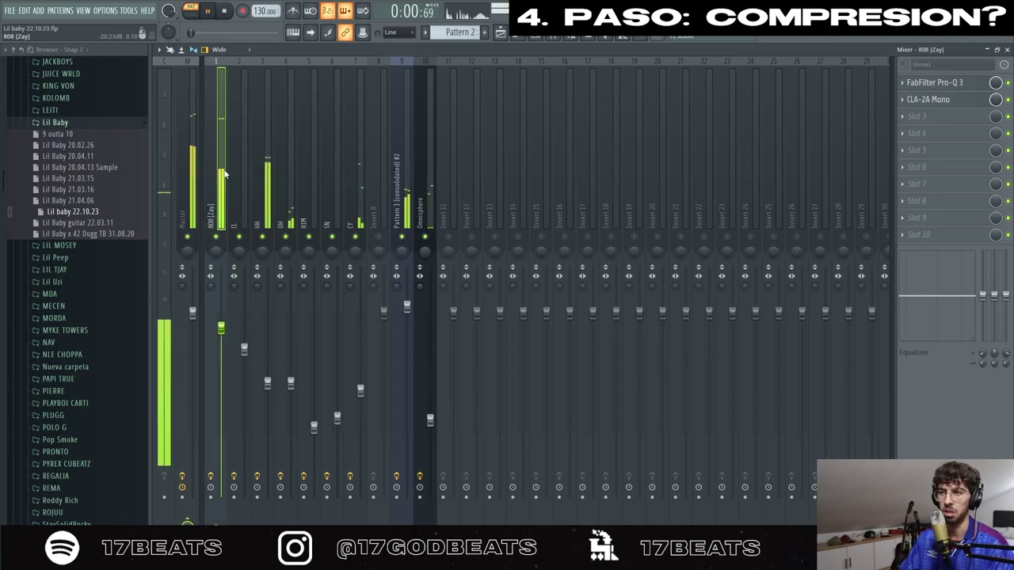
pyautogui.press('space')
# Load S1 Imager Stereo in the second effect slot of the HH mixer track.
pyautogui.click(263, 201)
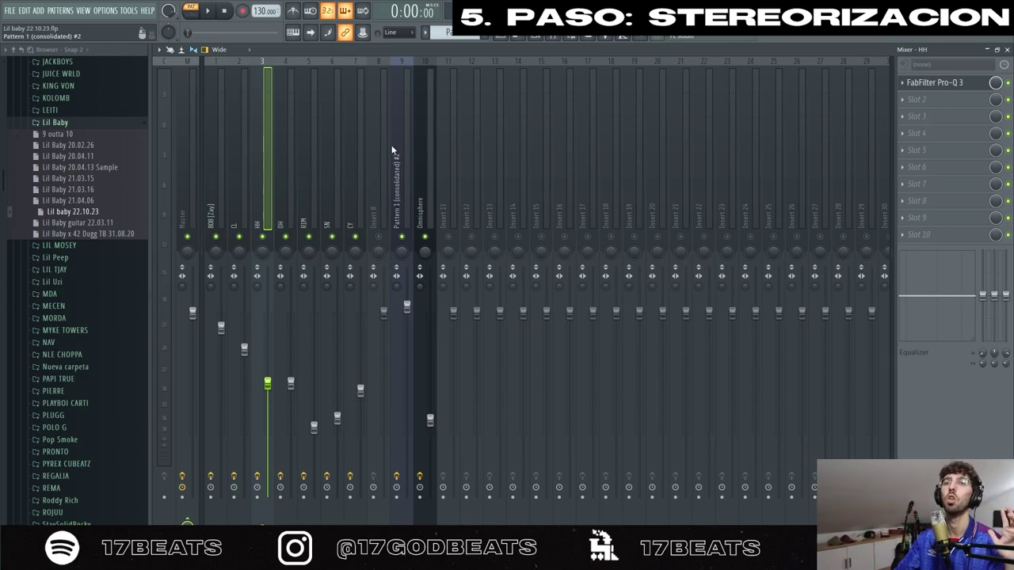
pyautogui.click(956, 106)
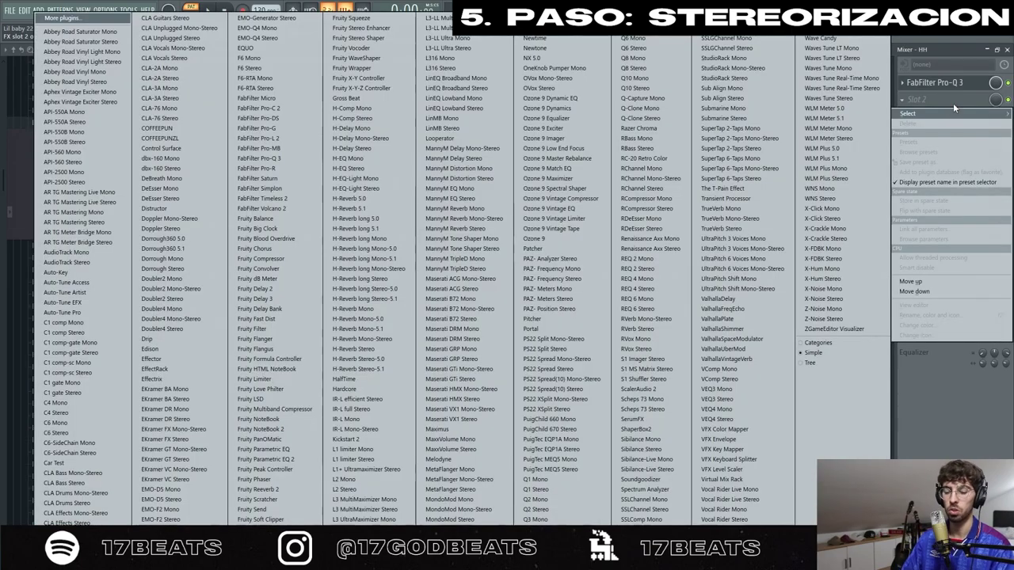
pyautogui.click(642, 358)
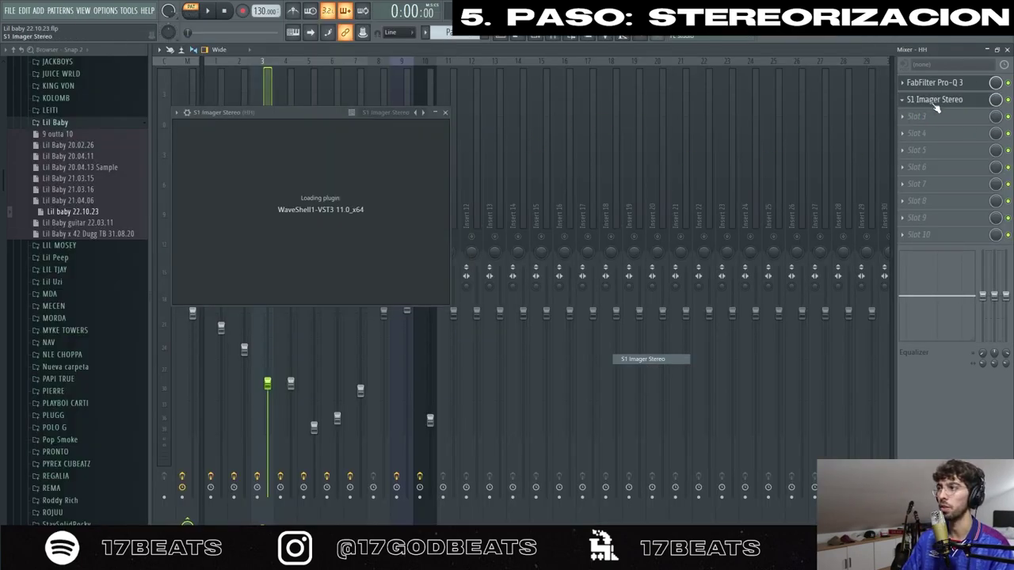
# Set the S1 Imager width on the HH track to 0.74 while the beat plays, close the plugin and stop playback.
pyautogui.moveTo(238, 191); pyautogui.dragTo(238, 200)
pyautogui.press('space')
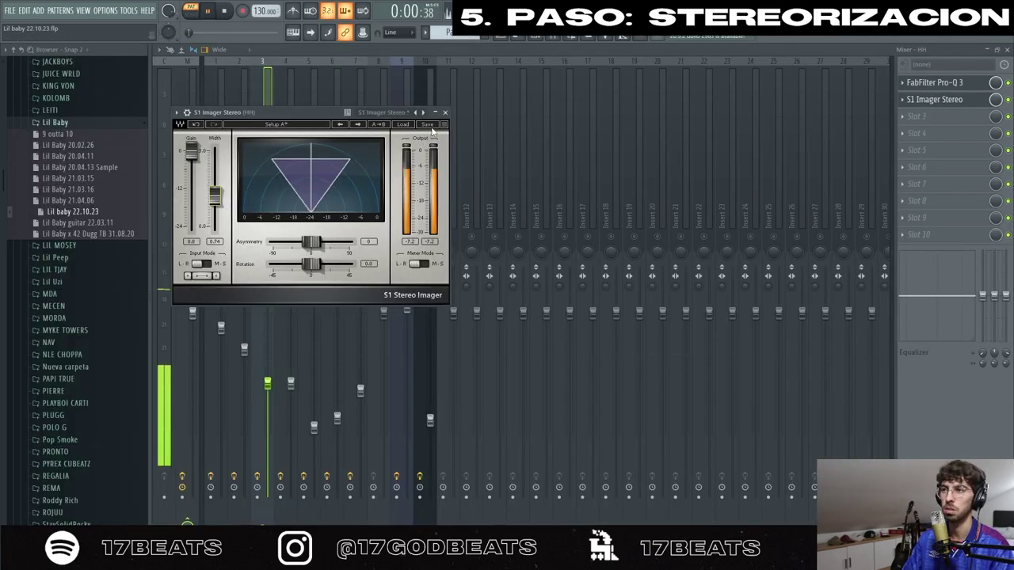
pyautogui.click(444, 114)
pyautogui.press('space')
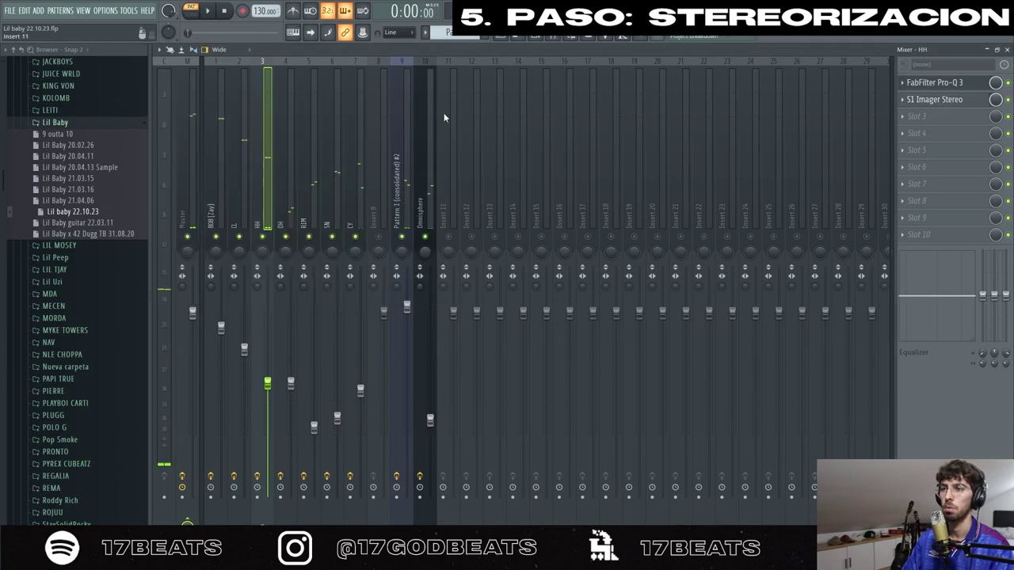
# Load S1 Imager Stereo in the third effect slot of the OH track, with gain -2.5 dB and width 1.86, checking it in playback.
pyautogui.click(288, 184)
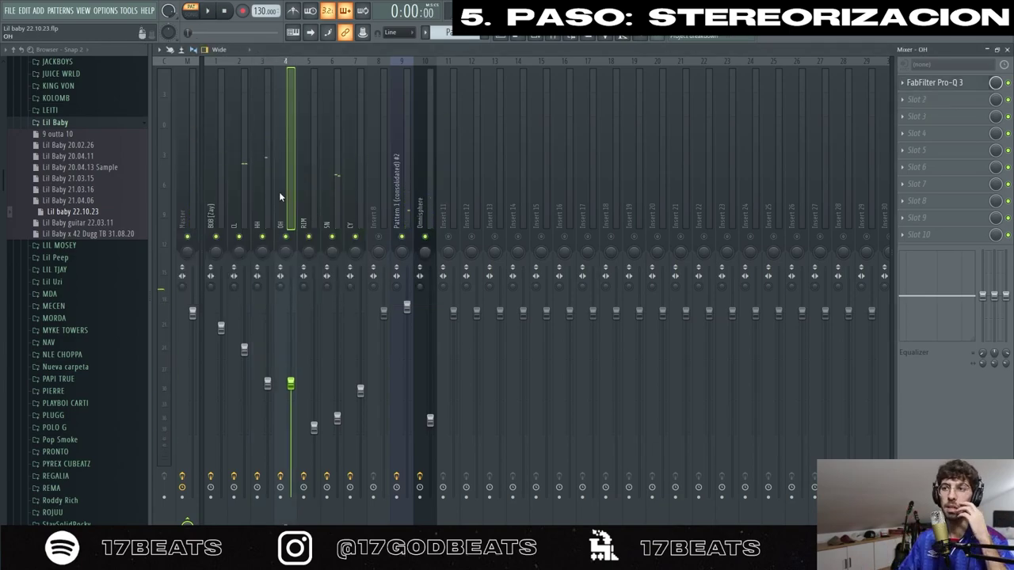
pyautogui.click(924, 115)
pyautogui.click(642, 359)
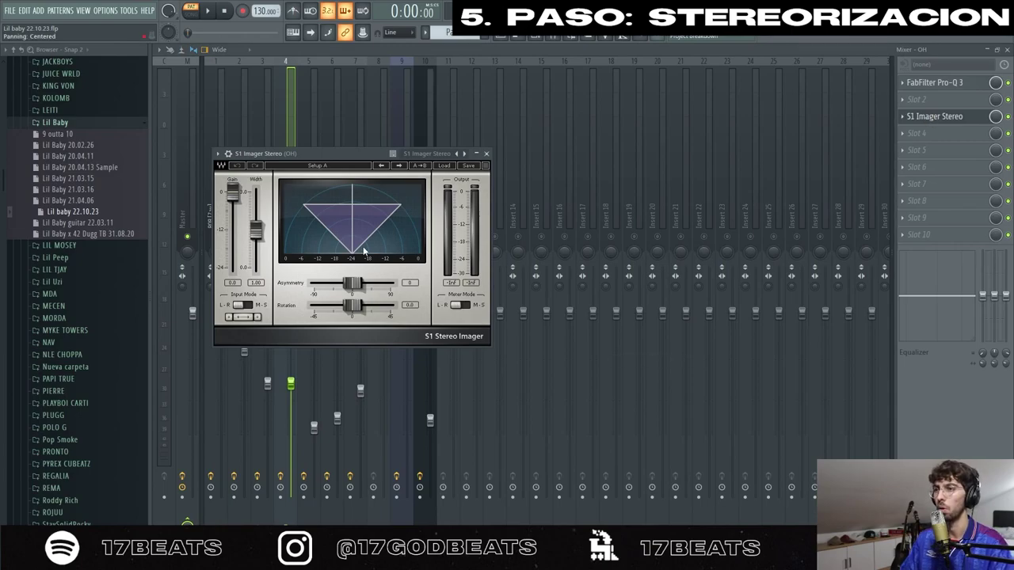
pyautogui.moveTo(232, 193); pyautogui.dragTo(232, 201)
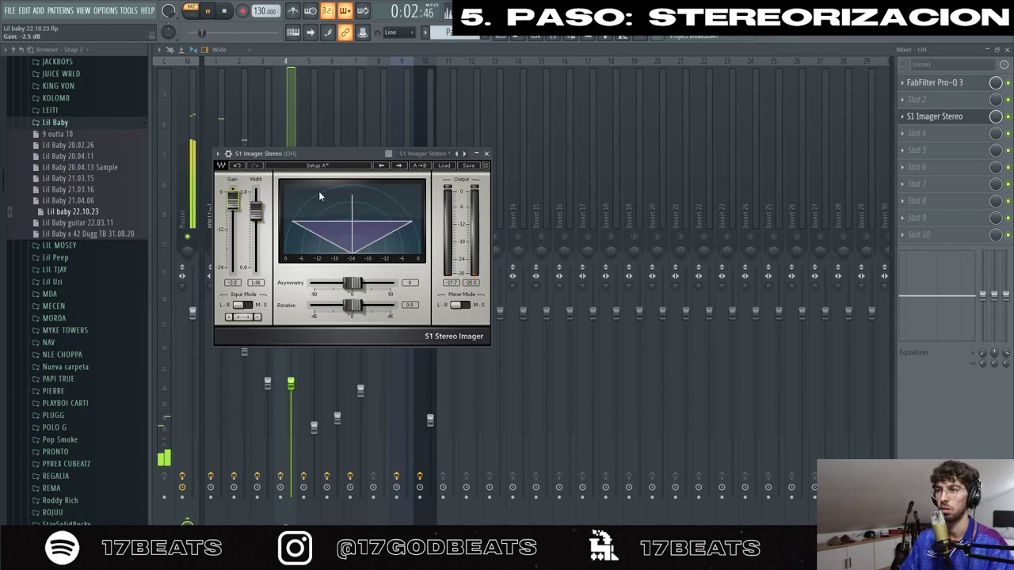
pyautogui.click(485, 152)
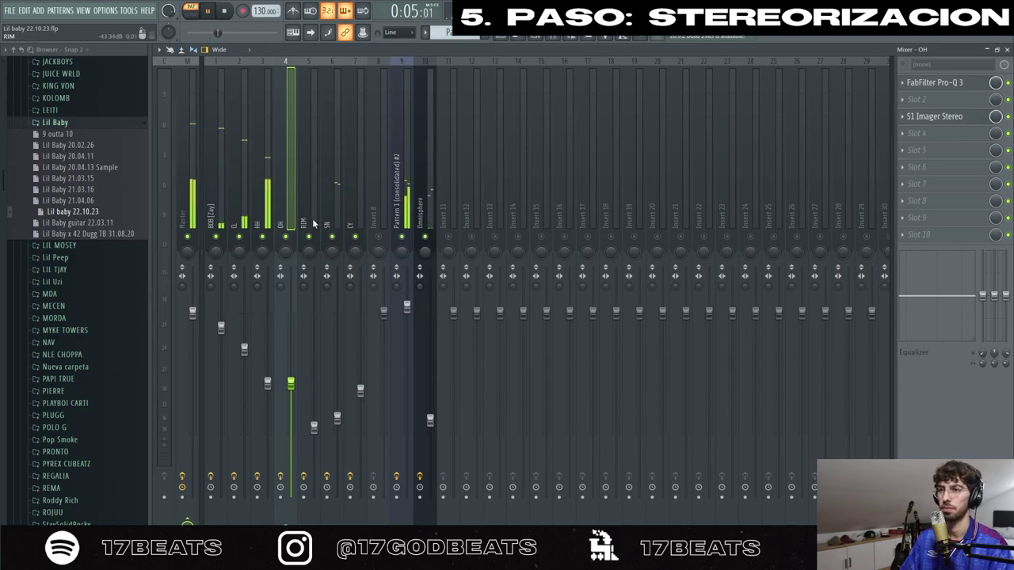
pyautogui.press('space')
# Pan the RIM track left and the SN track 49% right, playing the beat briefly to check the panning.
pyautogui.moveTo(311, 254); pyautogui.dragTo(333, 245)
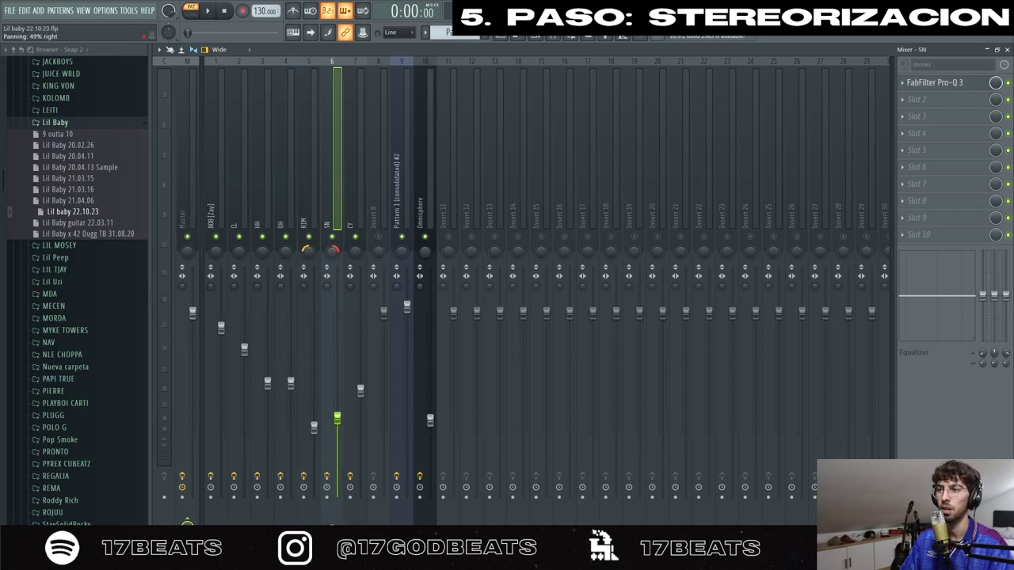
pyautogui.press('space')
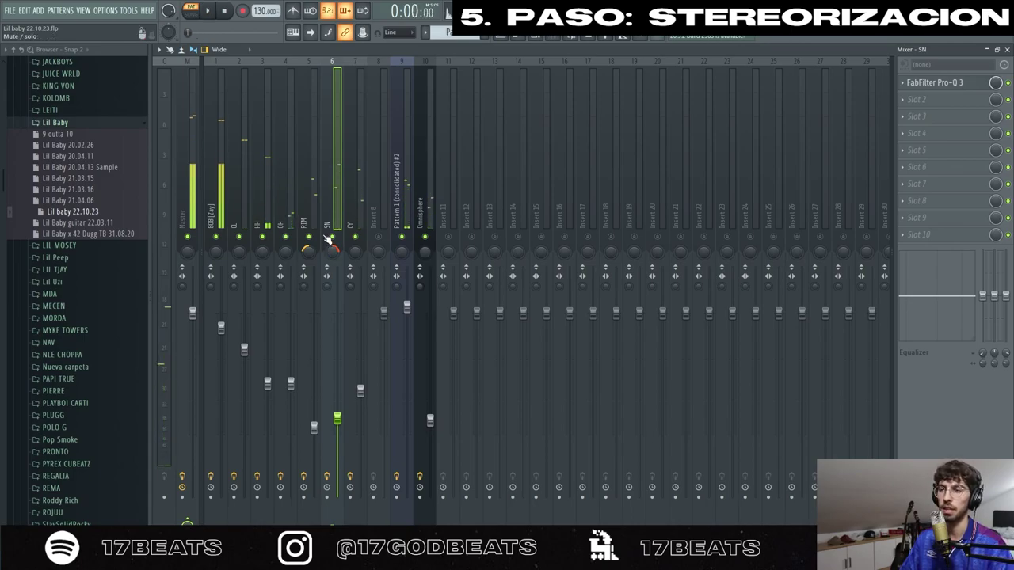
pyautogui.press('space')
pyautogui.moveTo(332, 251); pyautogui.dragTo(321, 257)
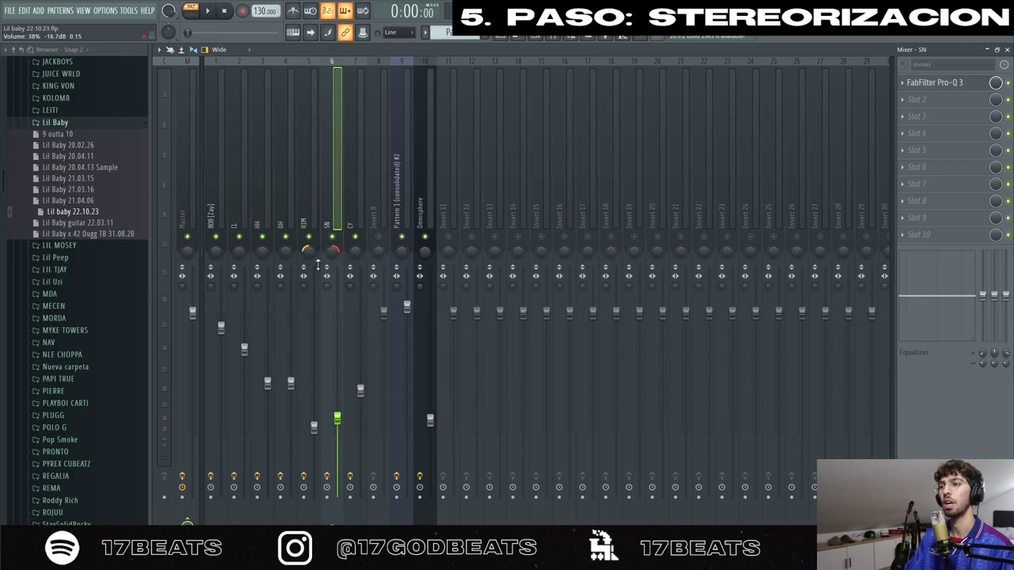
# Load S1 Imager Stereo in the fourth effect slot of the Omnisphere mixer track.
pyautogui.click(349, 159)
pyautogui.click(919, 99)
pyautogui.click(640, 358)
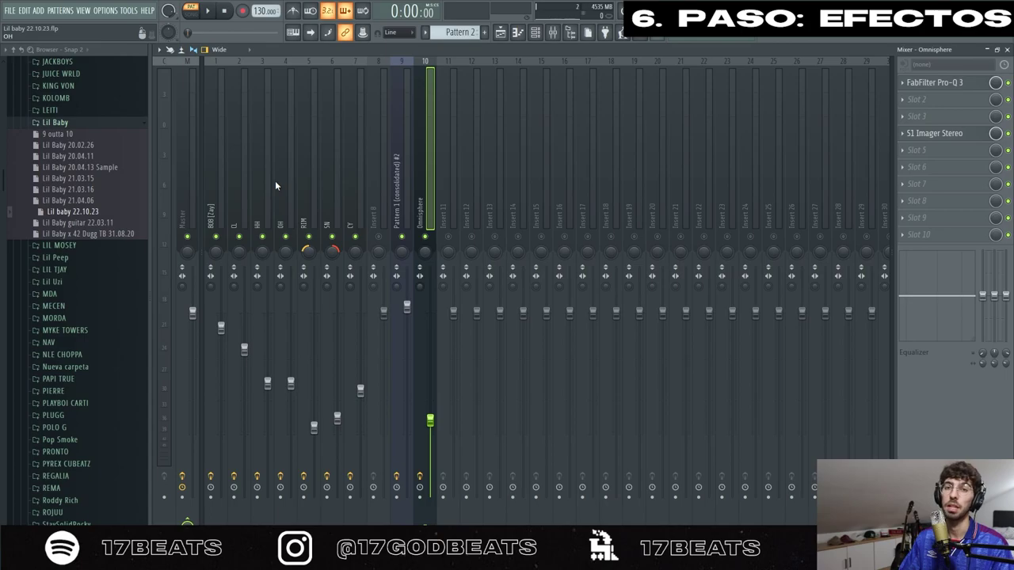
# Load Fruity Reeverb 2 in the fourth effect slot of the HH mixer track.
pyautogui.click(244, 198)
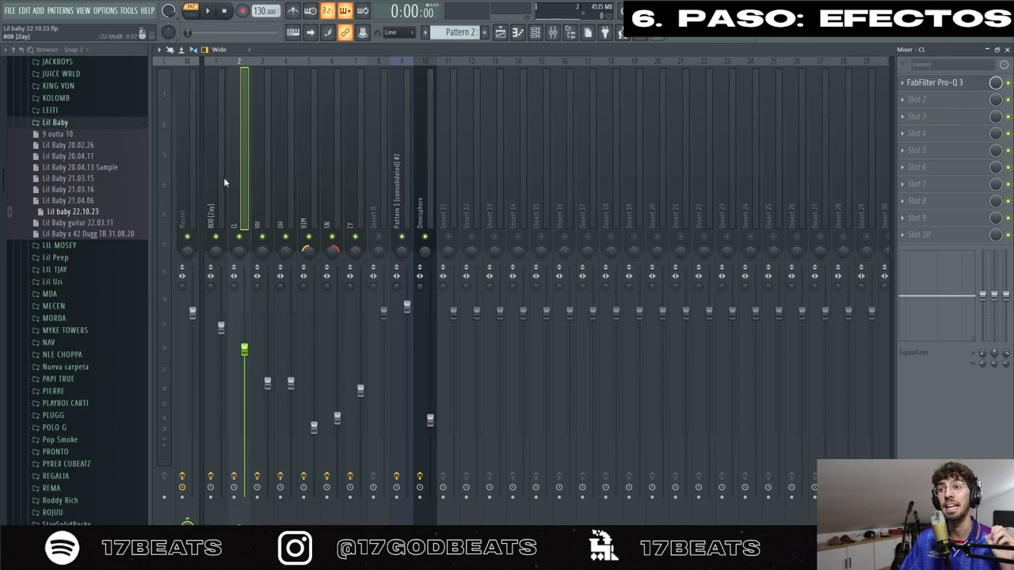
pyautogui.click(267, 182)
pyautogui.click(934, 130)
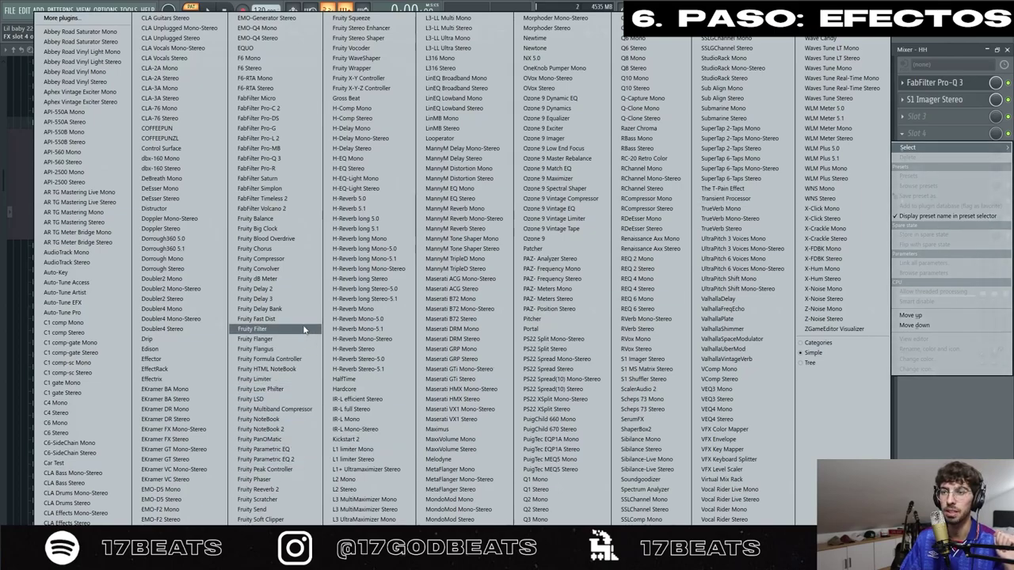
pyautogui.click(257, 488)
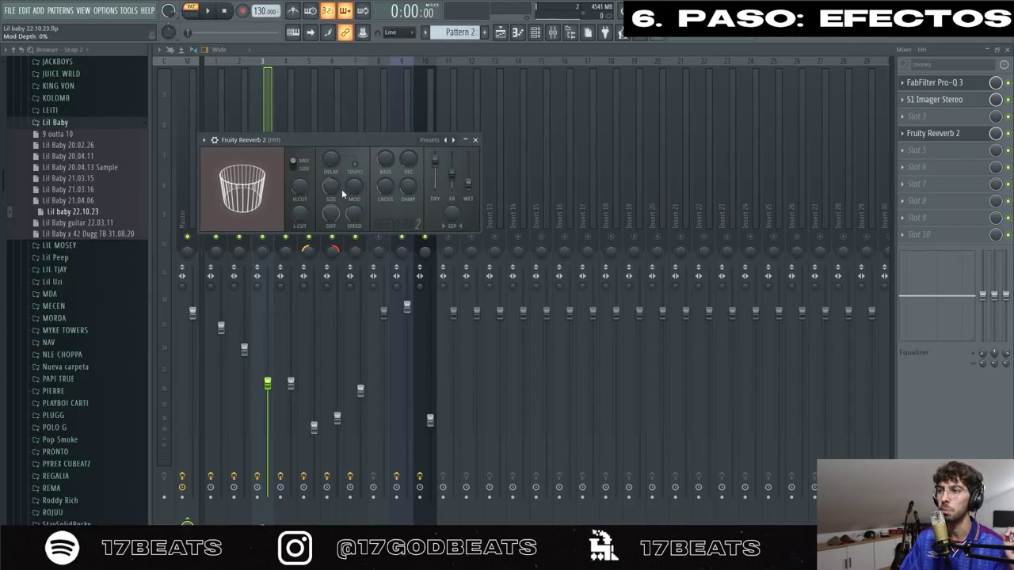
# Reduce the HH reverb's room size and set its wet level to 13% during playback, then close the plugin.
pyautogui.press('space')
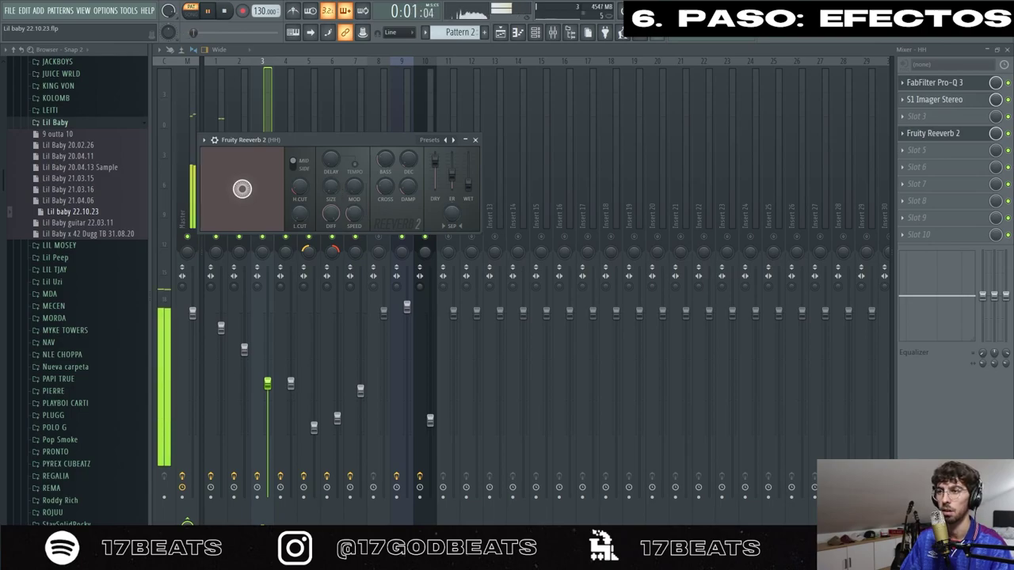
pyautogui.moveTo(336, 191); pyautogui.dragTo(336, 226)
pyautogui.moveTo(468, 163); pyautogui.dragTo(468, 184)
pyautogui.press('space')
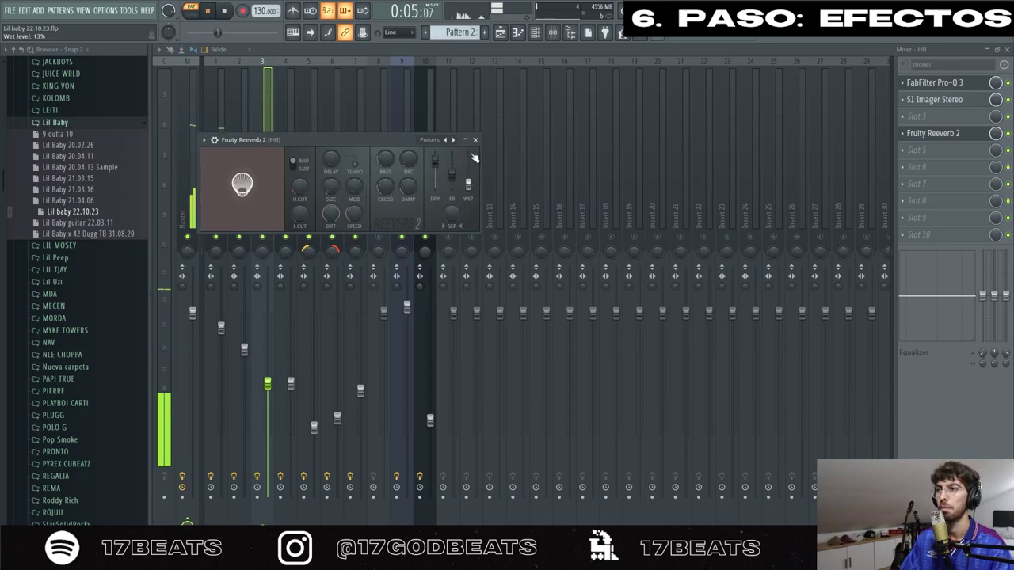
pyautogui.click(475, 139)
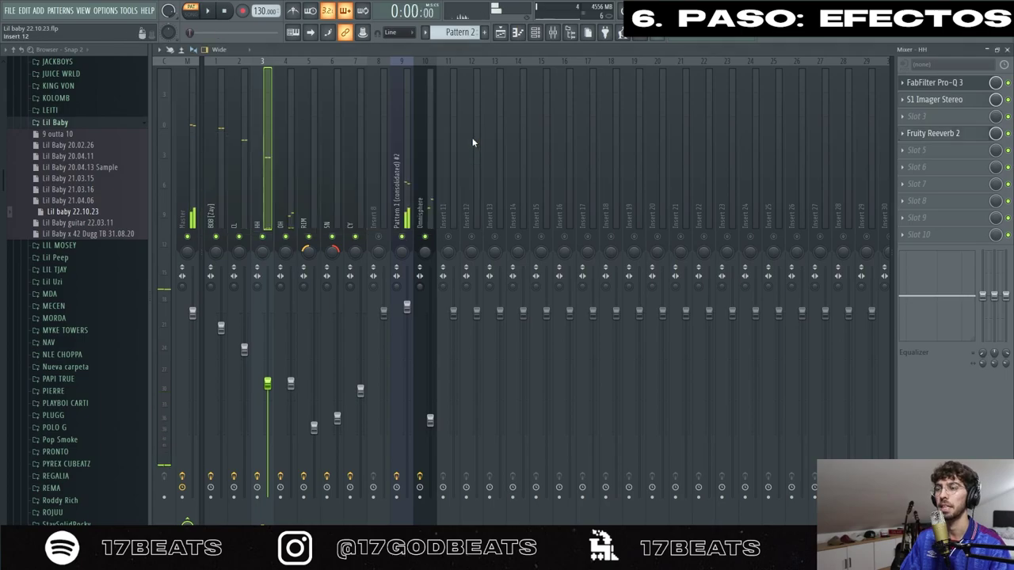
# Load Fruity Reeverb 2 in the fifth effect slot of the OH mixer track, check it in playback and close it.
pyautogui.click(290, 183)
pyautogui.press('space')
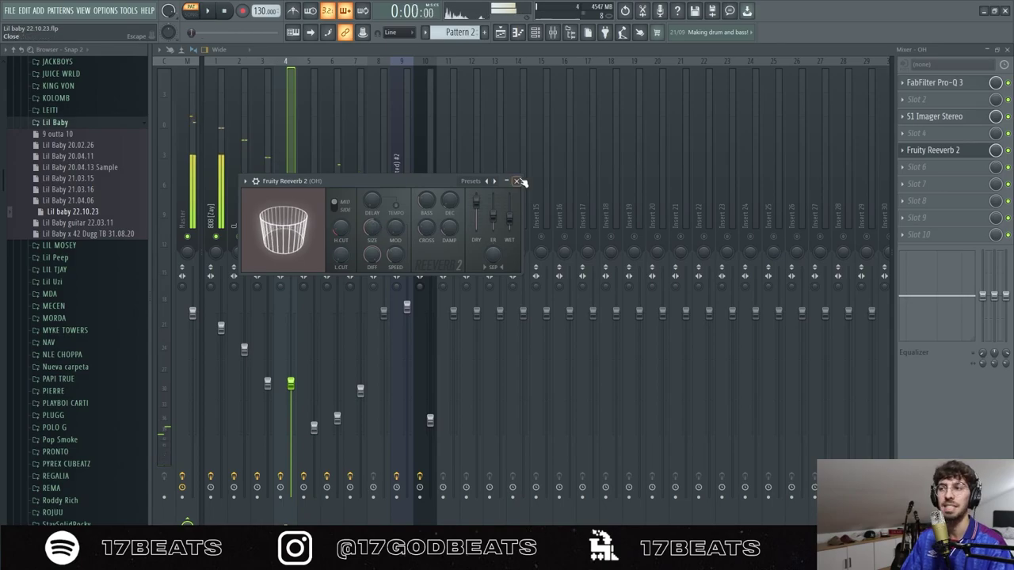
pyautogui.press('space')
pyautogui.click(517, 181)
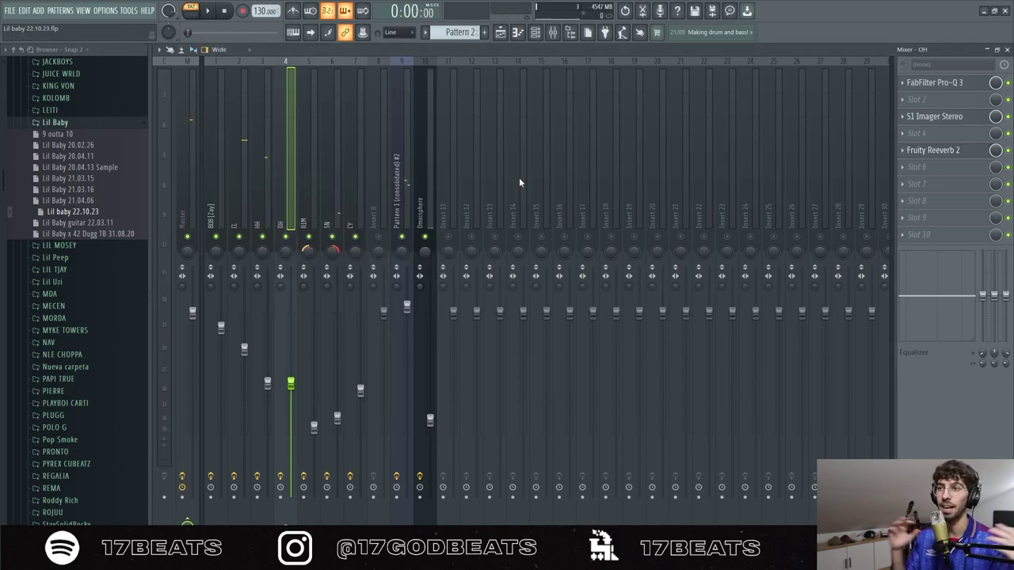
# Show the channel rack and play the whole of Pattern 2 to review the mixed beat, then stop playback.
pyautogui.press('F5')
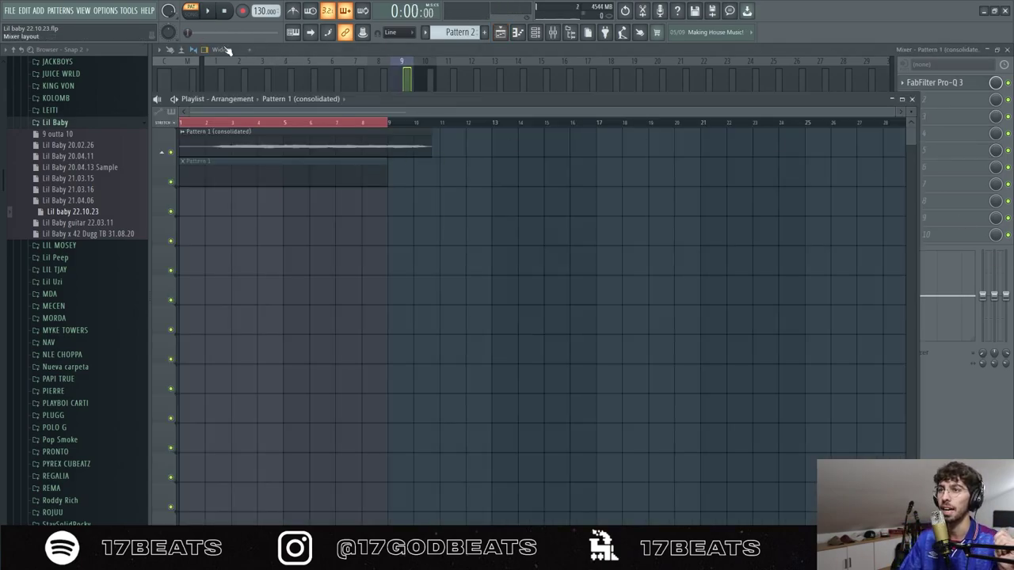
pyautogui.press('F6')
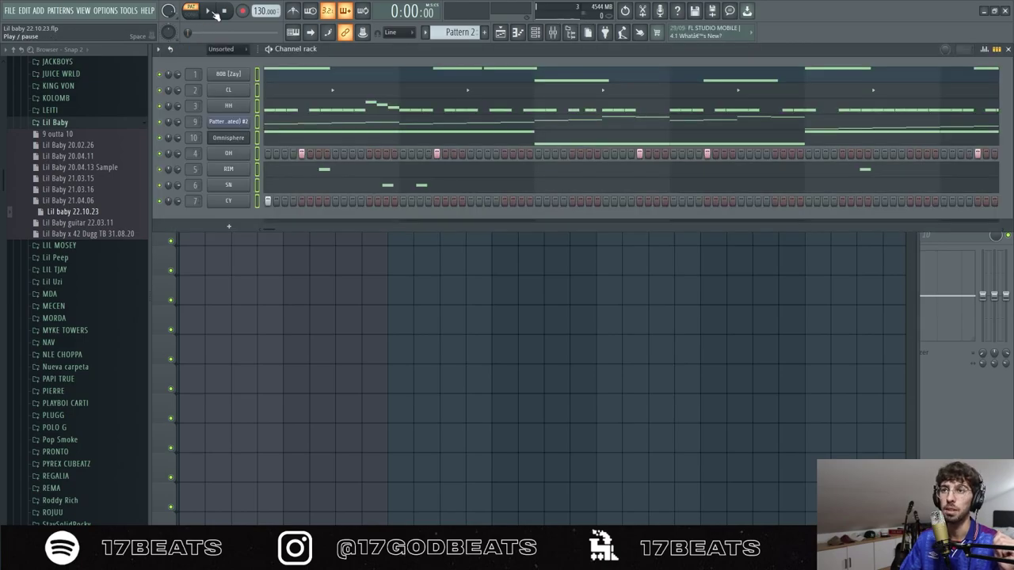
pyautogui.click(208, 10)
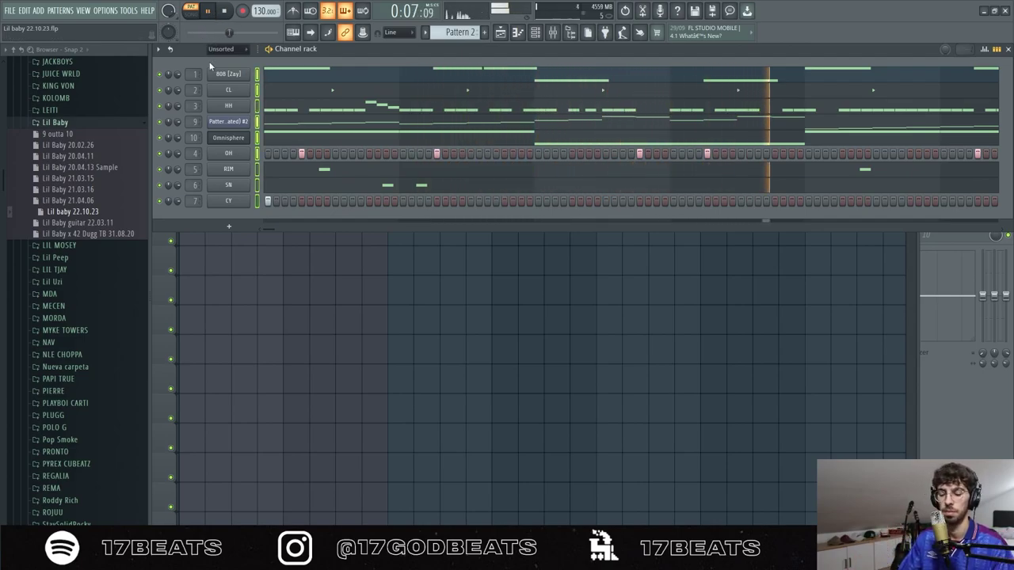
pyautogui.press('space')
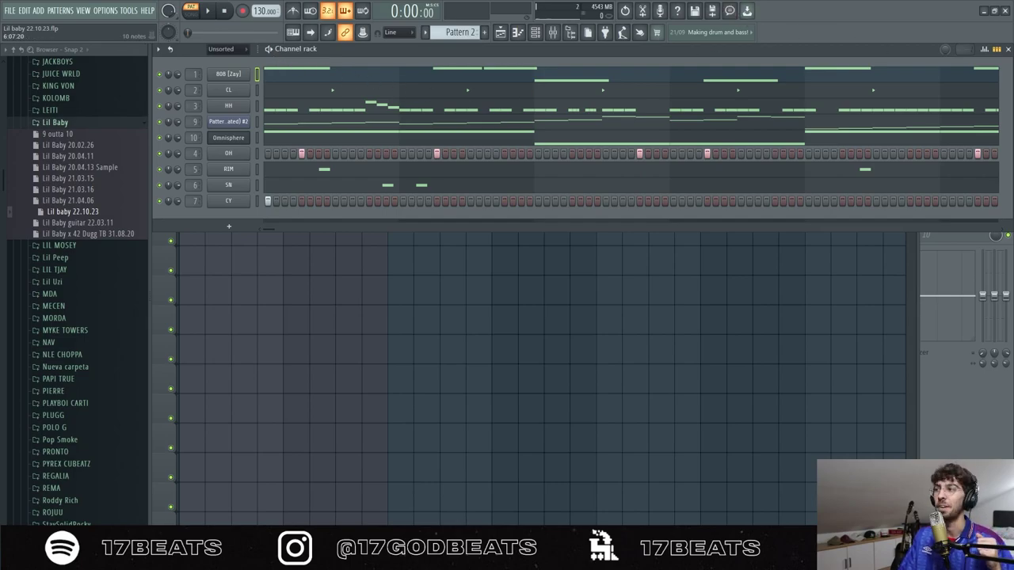
# Close the channel rack and the mixer, leaving only the playlist open.
pyautogui.click(1008, 49)
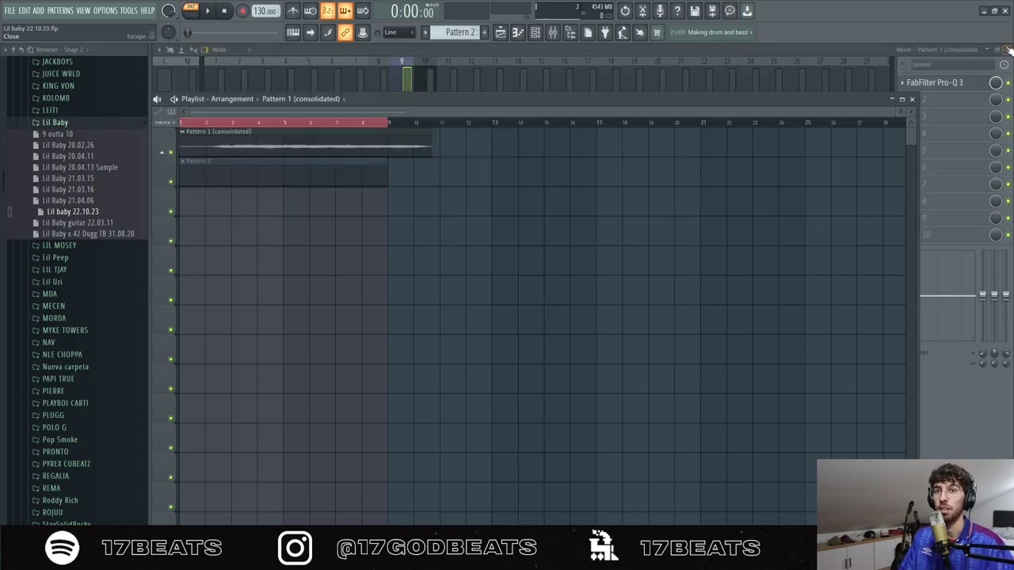
pyautogui.click(1008, 49)
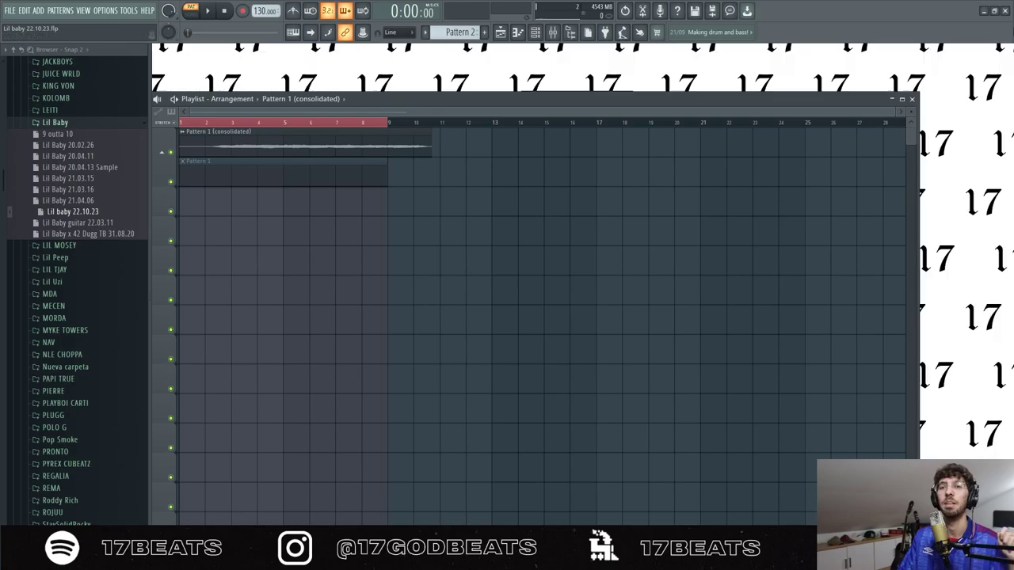